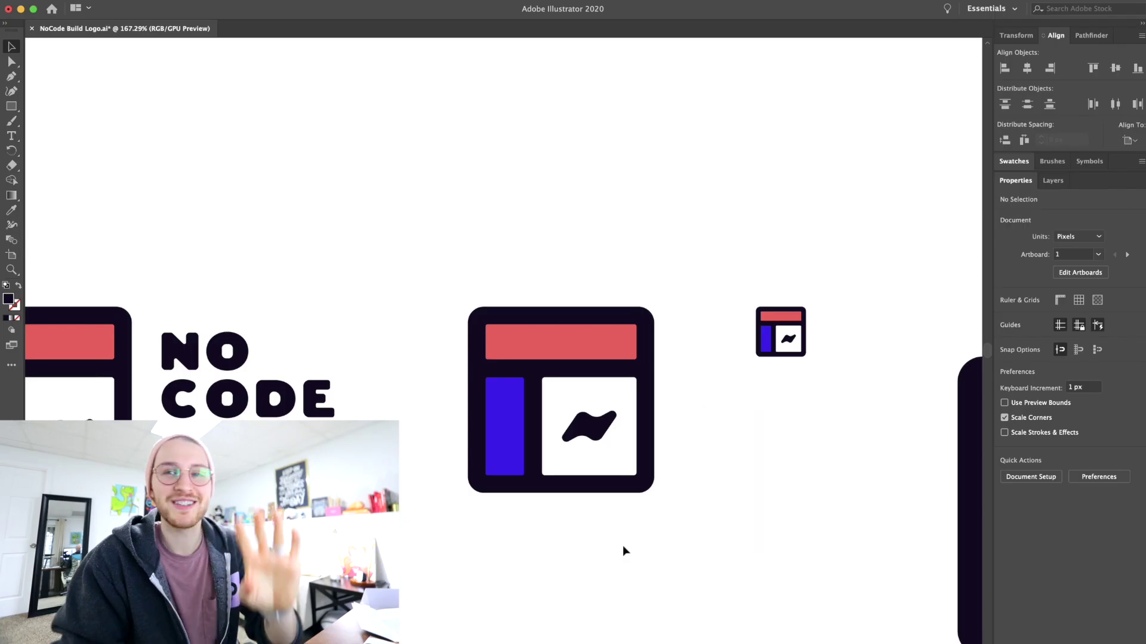
# Look over the logo artwork in Illustrator, then check the symbol SVG among the assets of the Webflow project.
pyautogui.scroll(2, 622, 545)
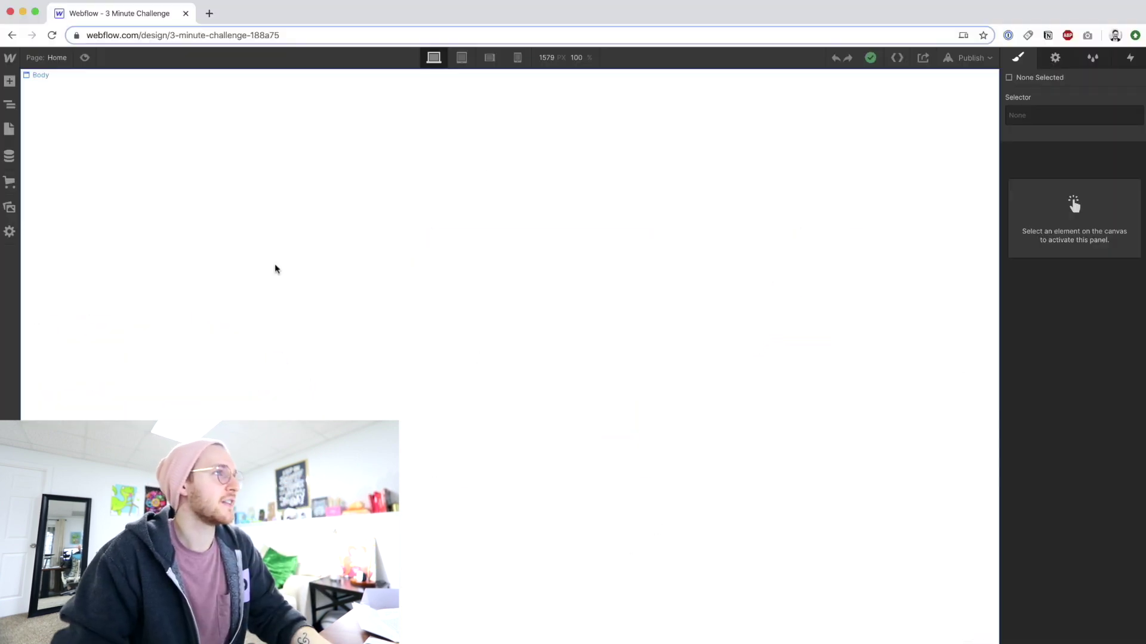
pyautogui.click(9, 207)
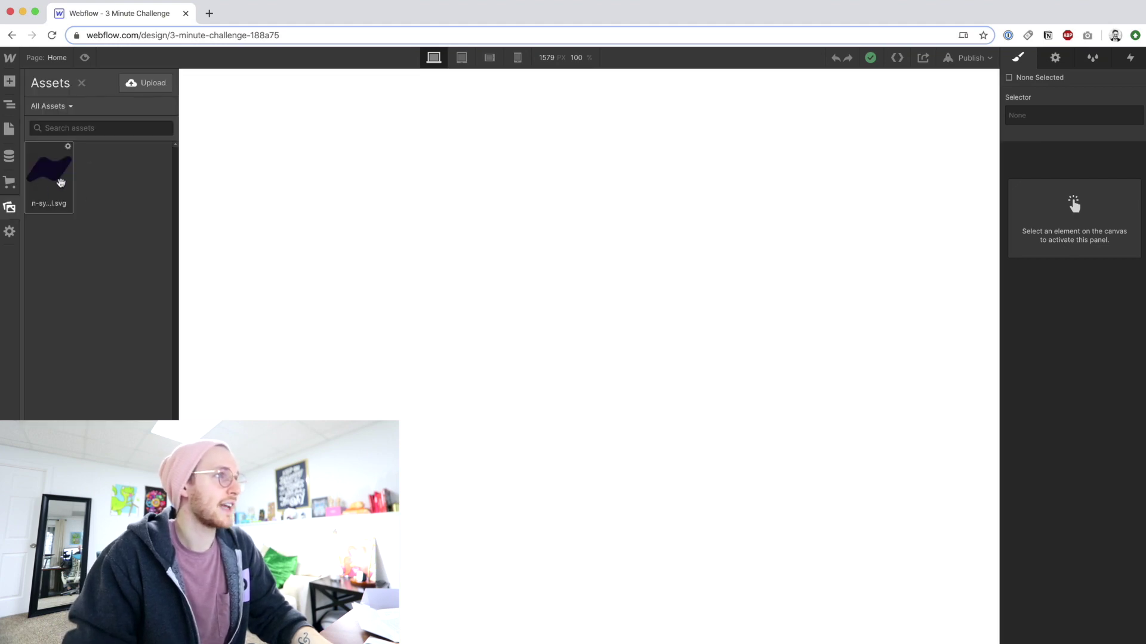
pyautogui.moveTo(38, 179); pyautogui.dragTo(345, 338)
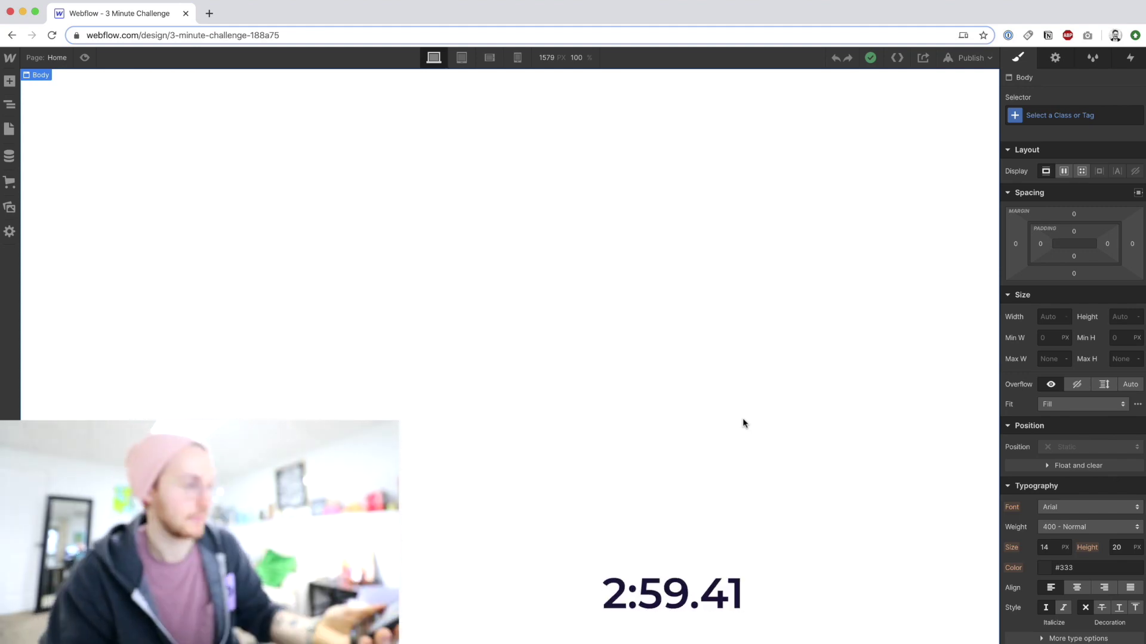
pyautogui.press('a')
pyautogui.moveTo(48, 300); pyautogui.dragTo(455, 243)
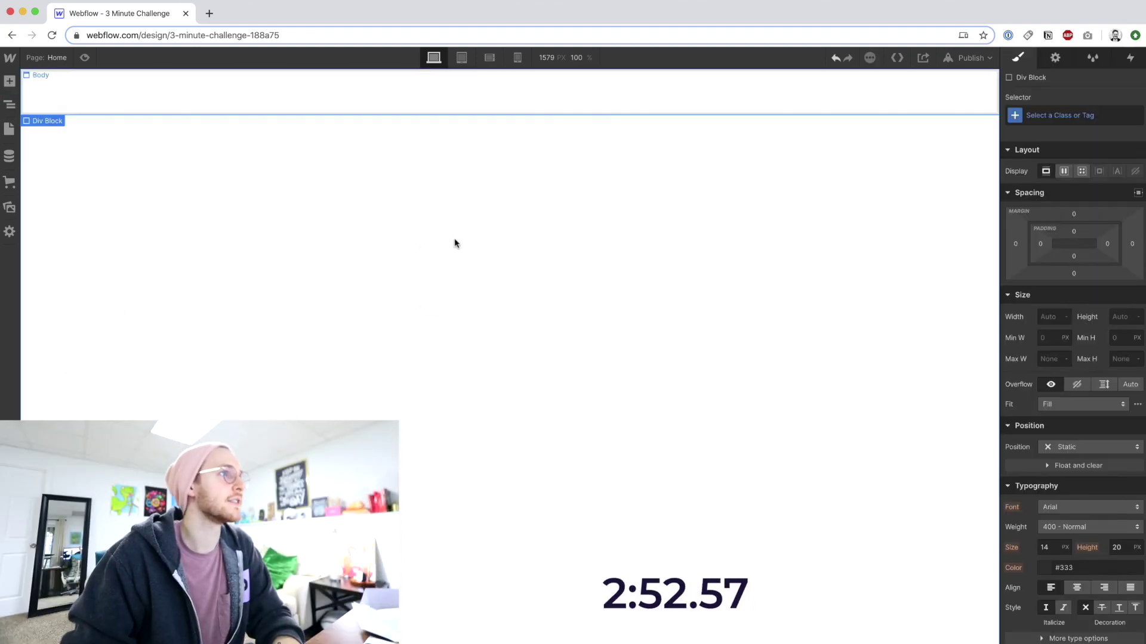
pyautogui.press('Delete')
# Give the page body a horizontal flex layout with both align and justify set to center.
pyautogui.click(1046, 116)
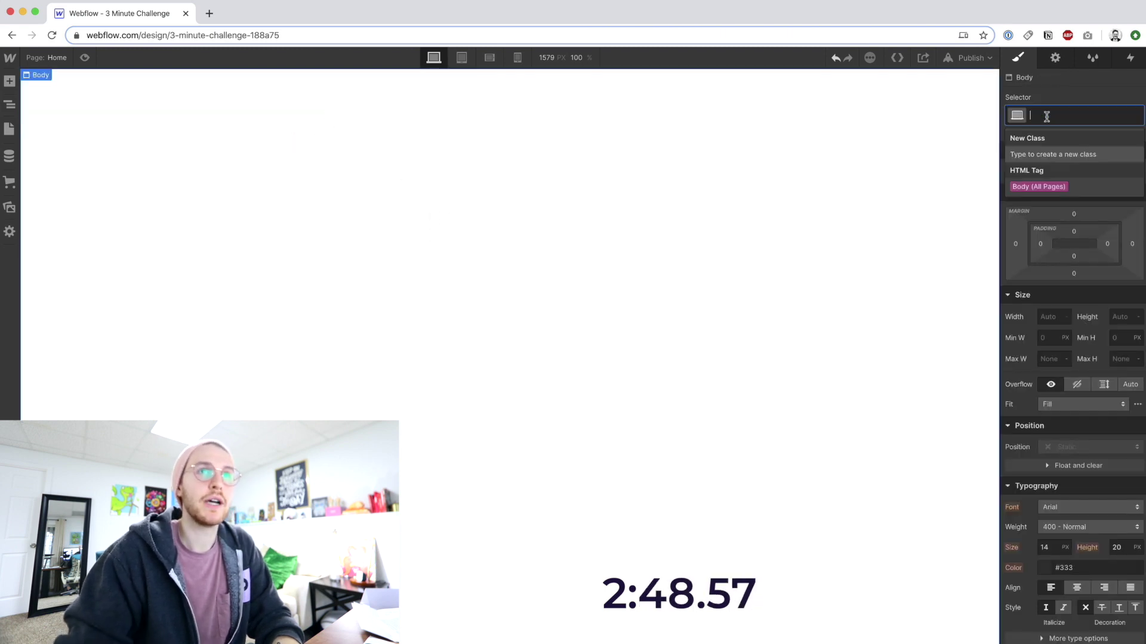
pyautogui.click(917, 205)
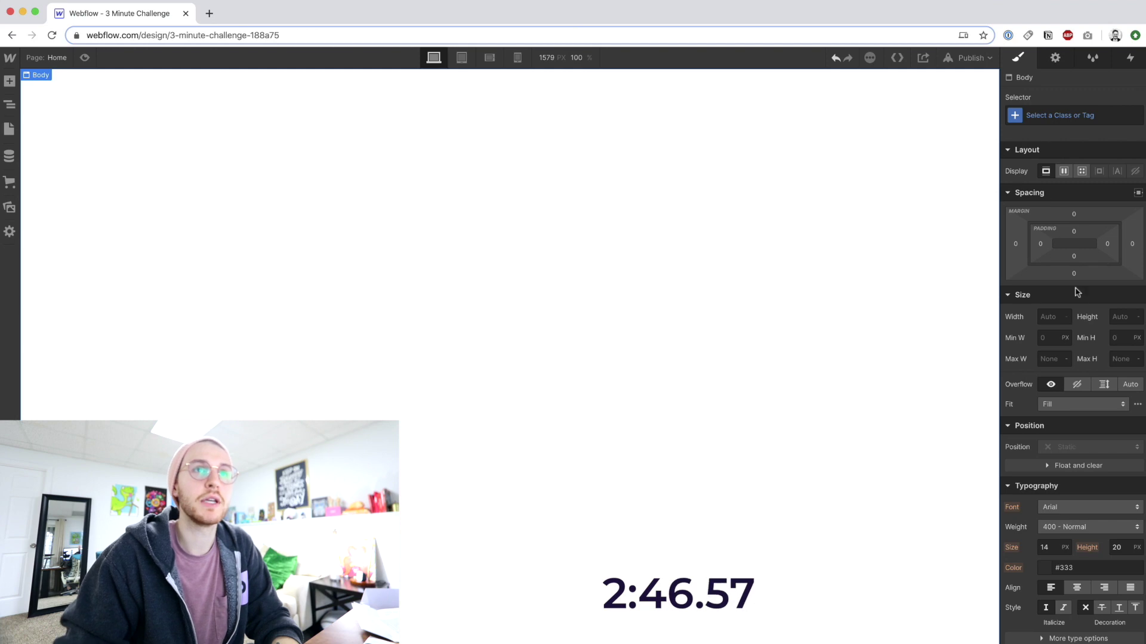
pyautogui.click(1064, 172)
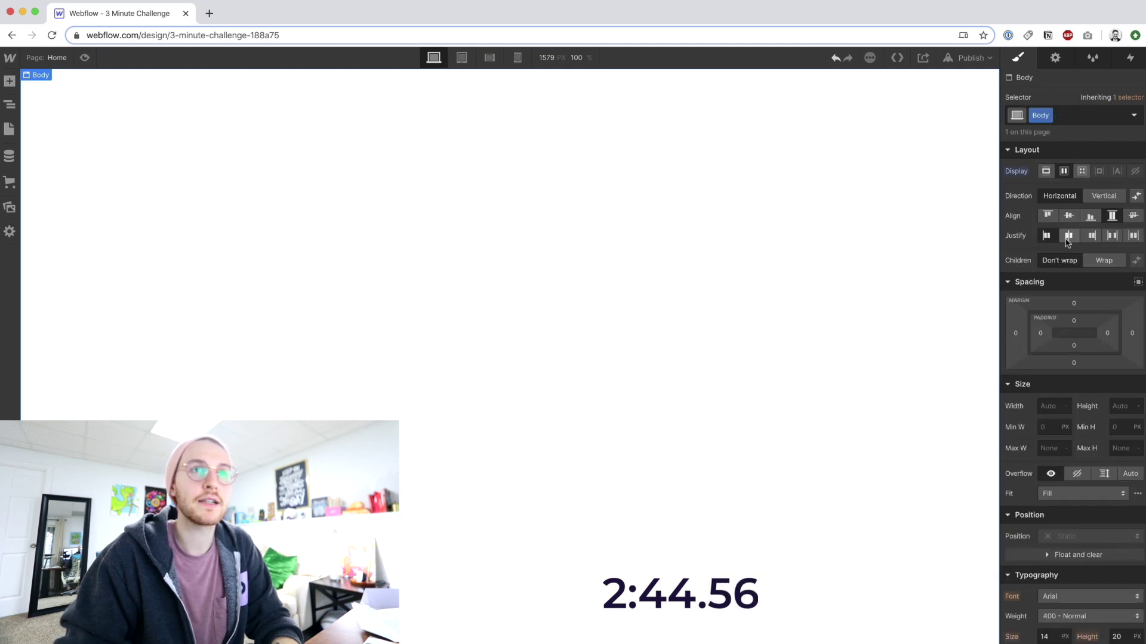
# Add a div block to the body and give it the class Logo.
pyautogui.click(8, 80)
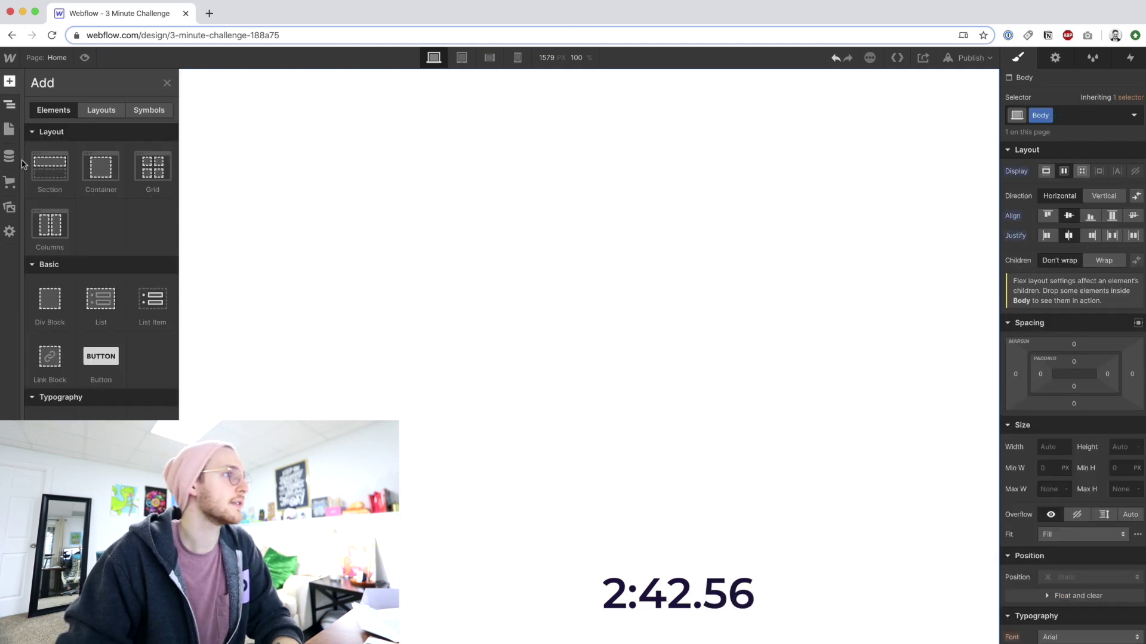
pyautogui.click(48, 225)
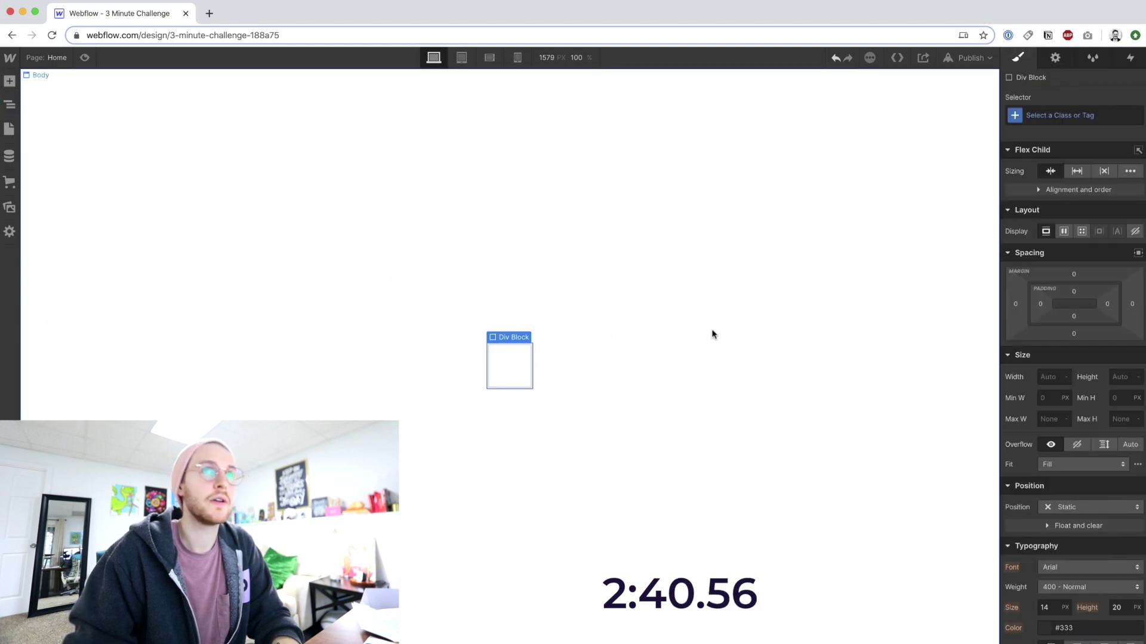
pyautogui.click(1048, 116)
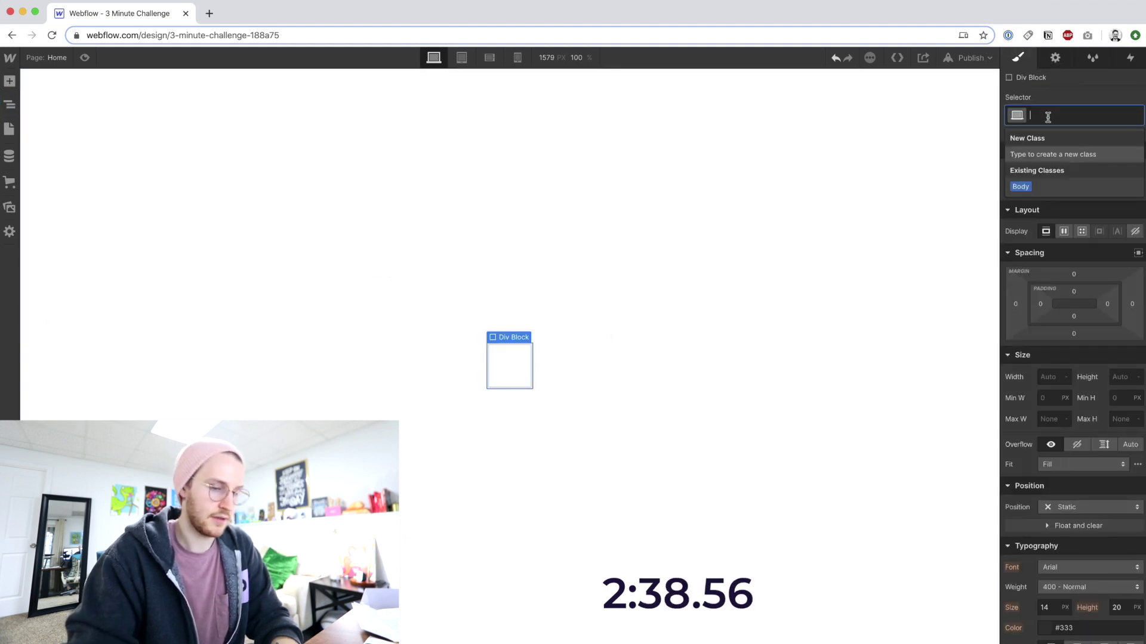
pyautogui.write('Logo')
pyautogui.press('Return')
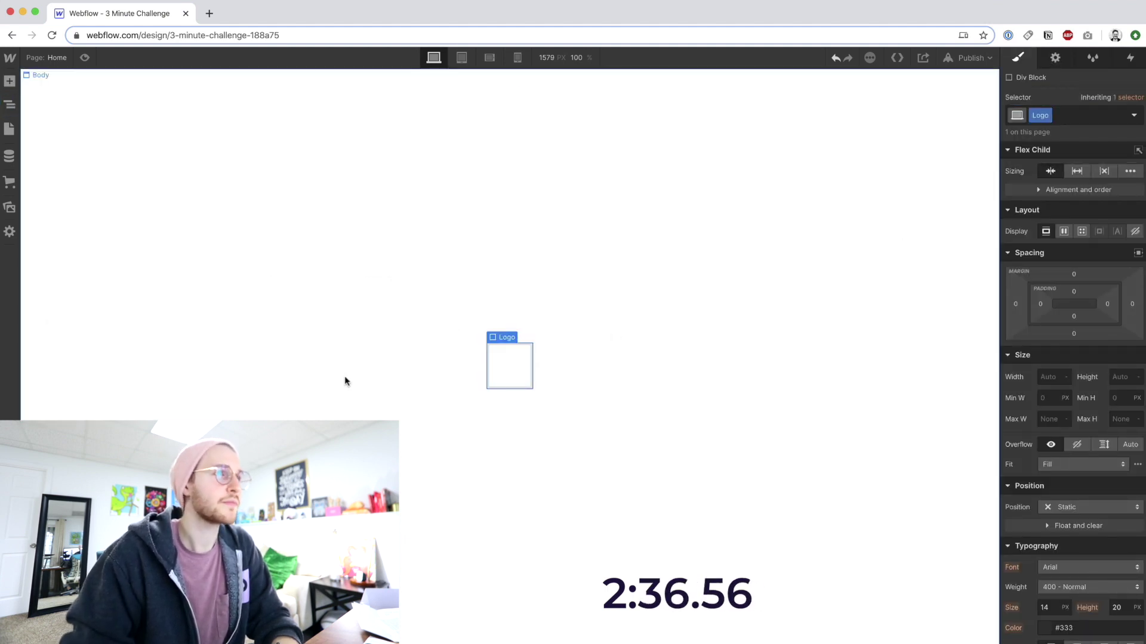
# Set the Logo block's width and height to 600 px each.
pyautogui.click(1043, 374)
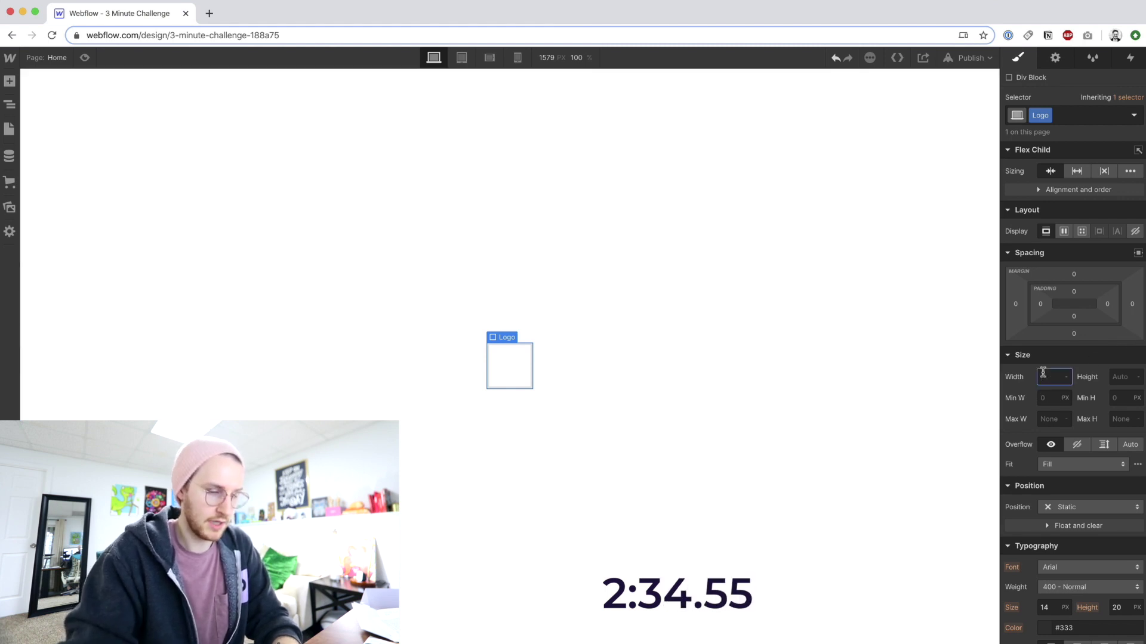
pyautogui.write('60')
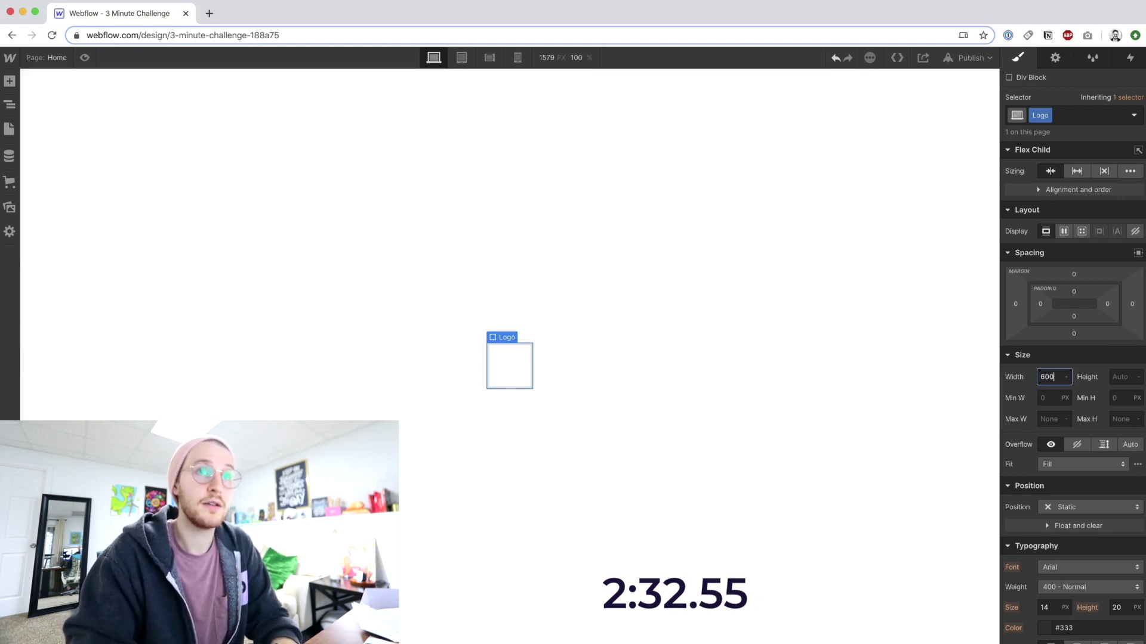
pyautogui.write('0')
pyautogui.press('Tab')
pyautogui.write('600')
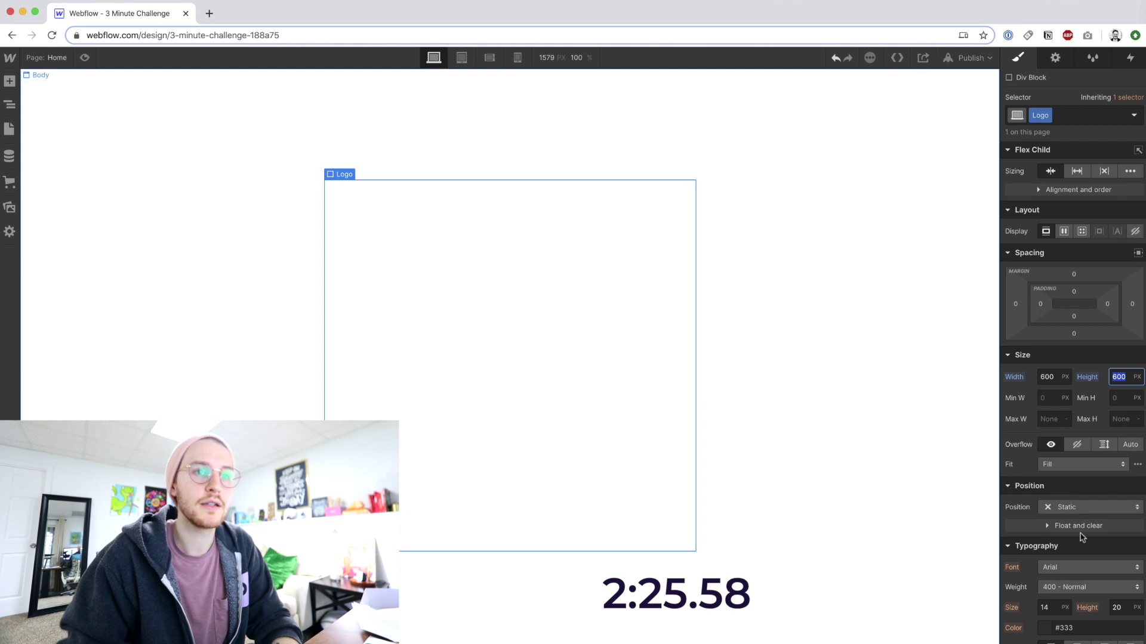
# Fill the Logo block with the artwork's dark color #100927 and round its corners with a 50 px radius.
pyautogui.scroll(-4, 1081, 538)
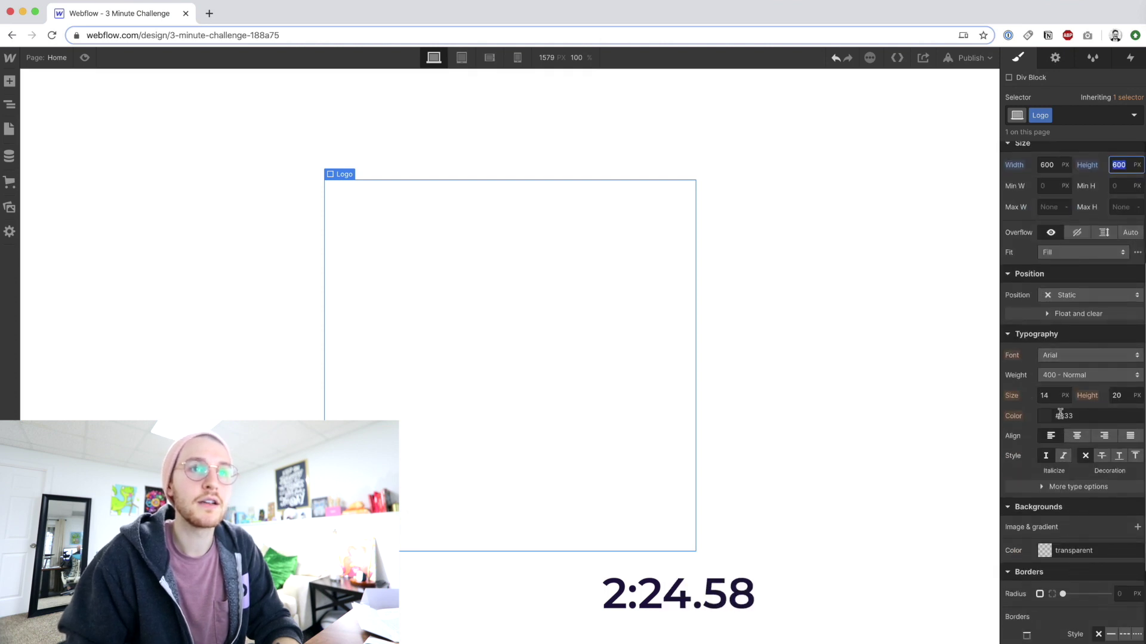
pyautogui.click(1062, 550)
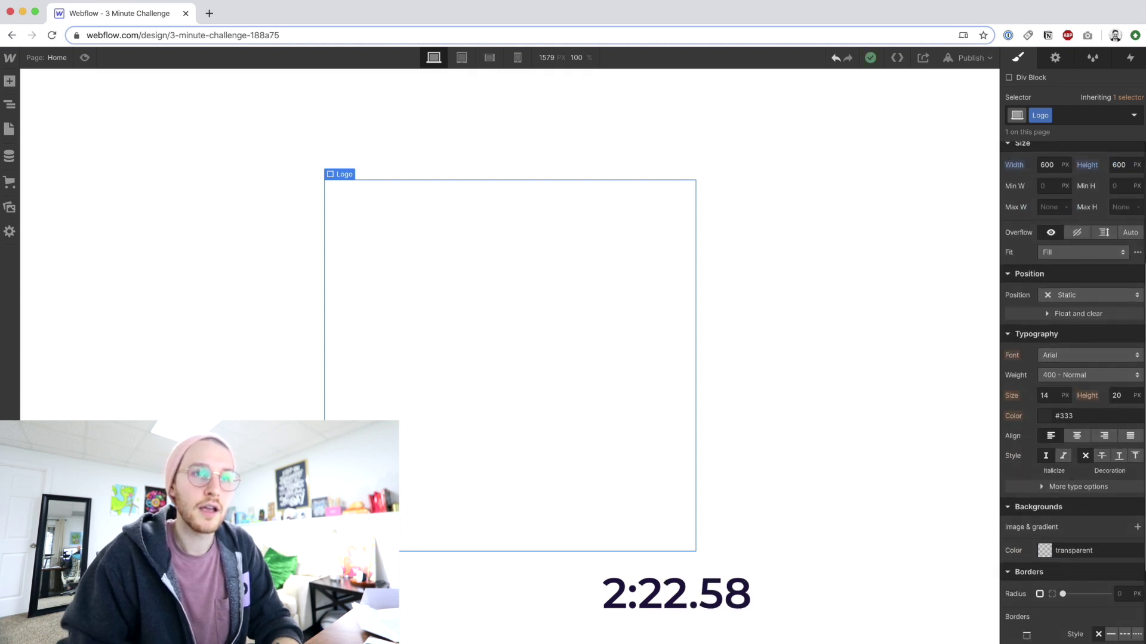
pyautogui.write('100927')
pyautogui.press('Return')
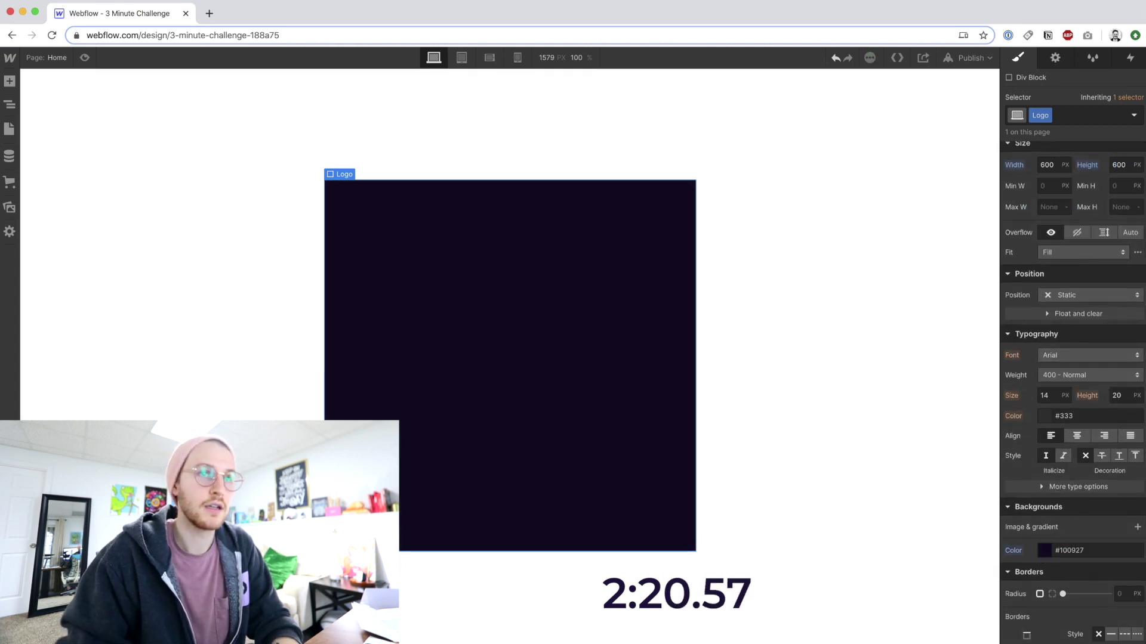
pyautogui.scroll(-3, 1081, 561)
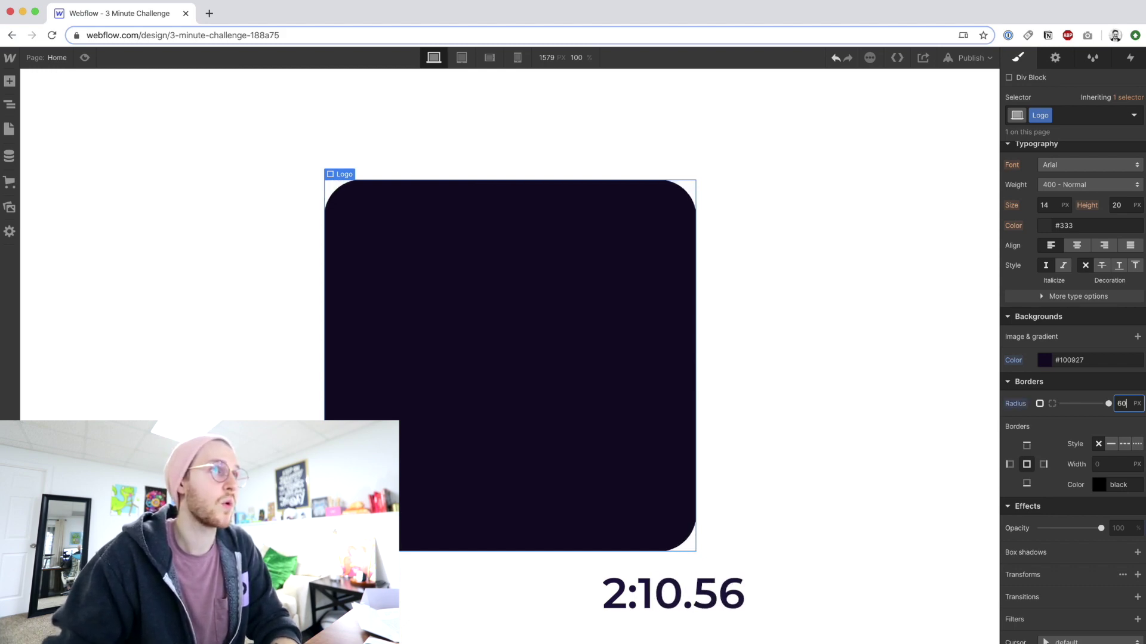
pyautogui.hotkey('shift', 'Down')
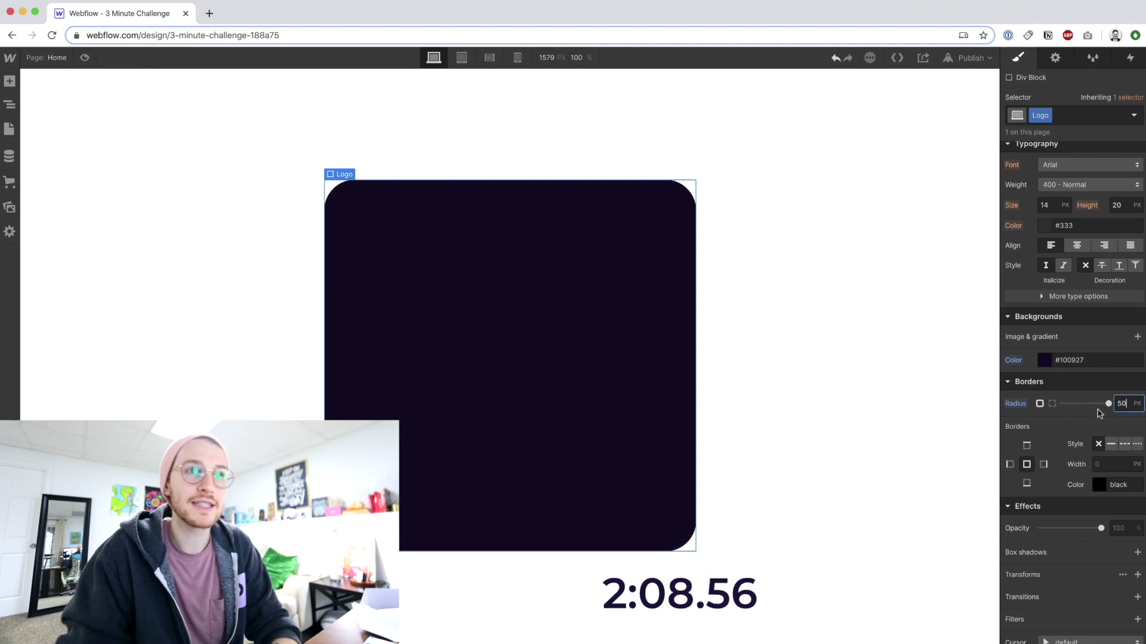
# Set the Logo block's padding to 50 px on all four sides.
pyautogui.scroll(5, 1044, 362)
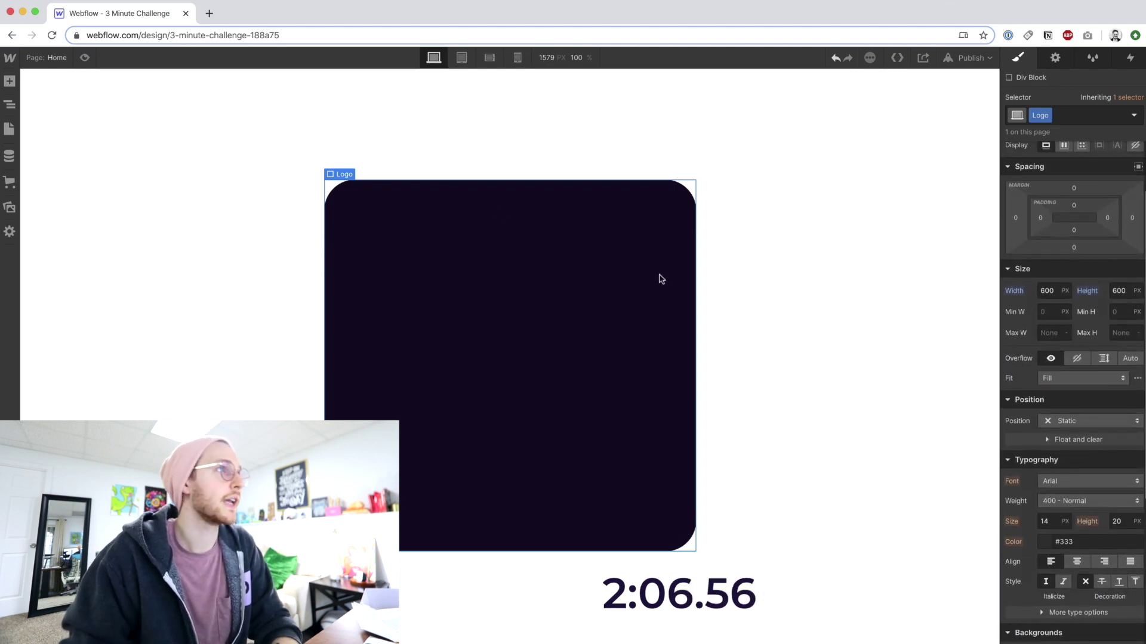
pyautogui.click(10, 80)
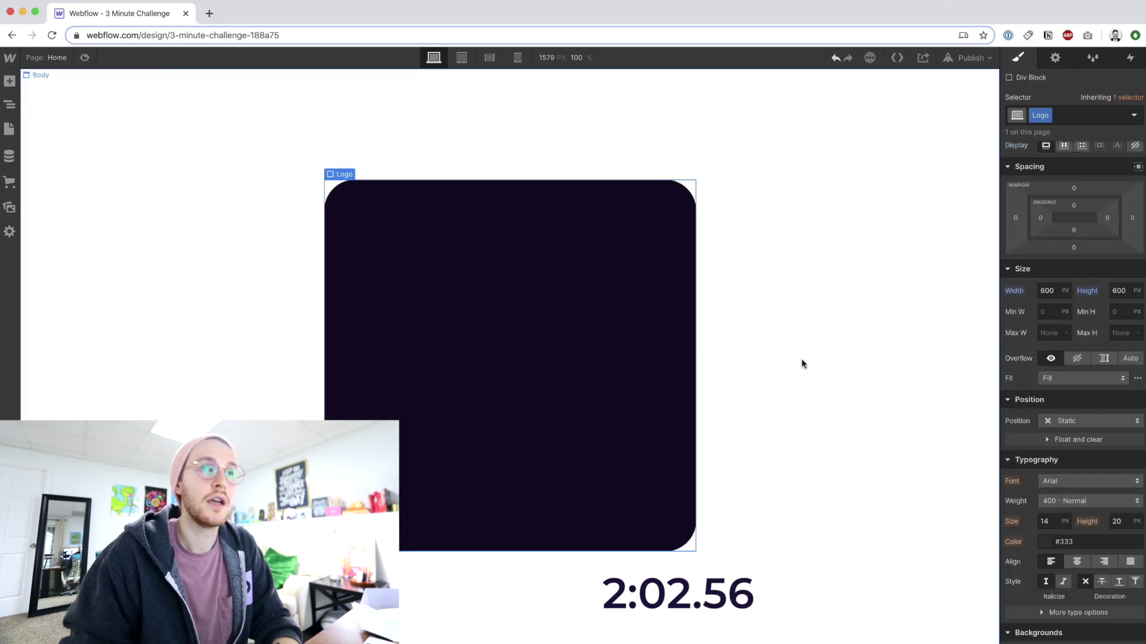
pyautogui.moveTo(1036, 218); pyautogui.dragTo(1128, 218)
# Add a div block inside the Logo block and give it the class Logo Grid.
pyautogui.click(9, 81)
pyautogui.moveTo(30, 311); pyautogui.dragTo(406, 319)
pyautogui.press('super+Return')
pyautogui.write('L')
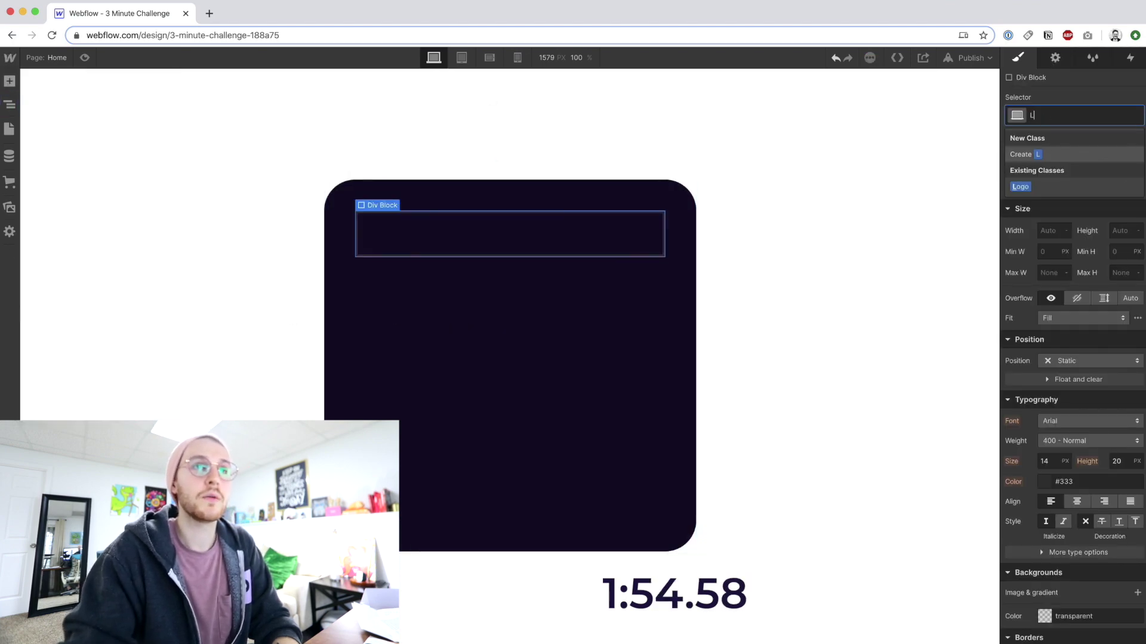
pyautogui.write('ogo Grid')
pyautogui.press('Return')
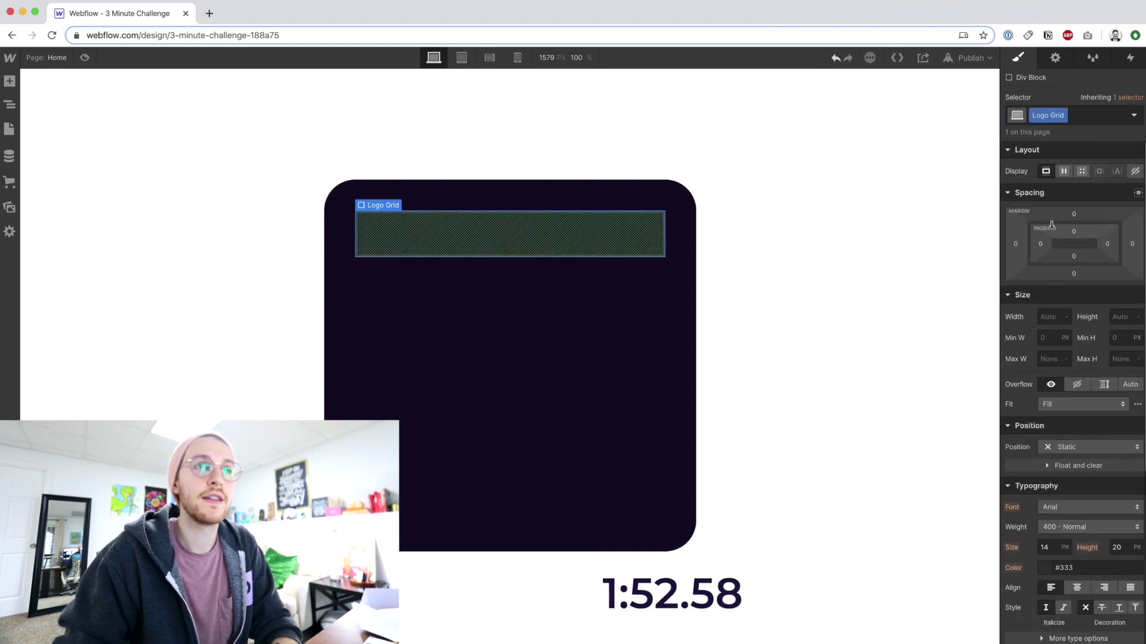
# Turn the Logo Grid block into a grid of three columns and three rows with its items vertically centered.
pyautogui.click(1080, 171)
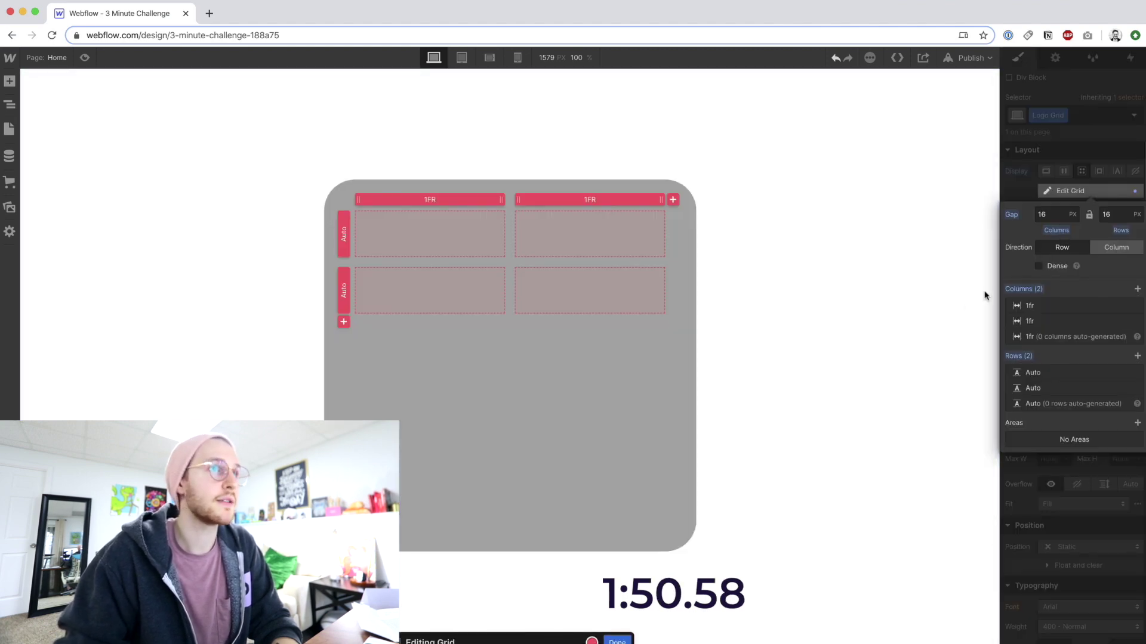
pyautogui.click(1137, 289)
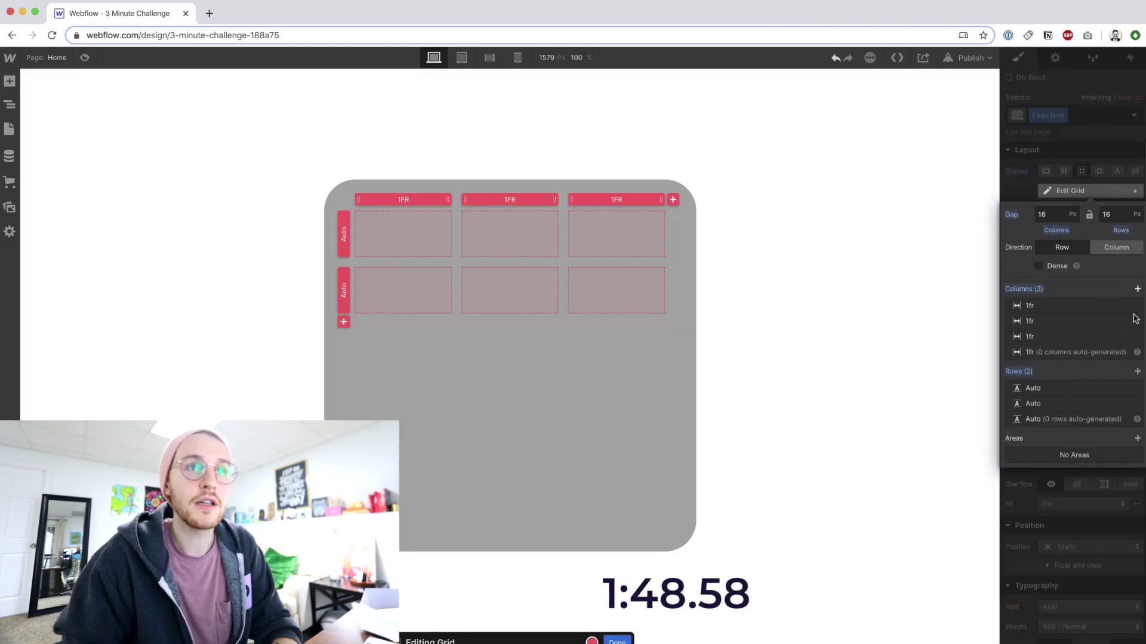
pyautogui.click(1137, 372)
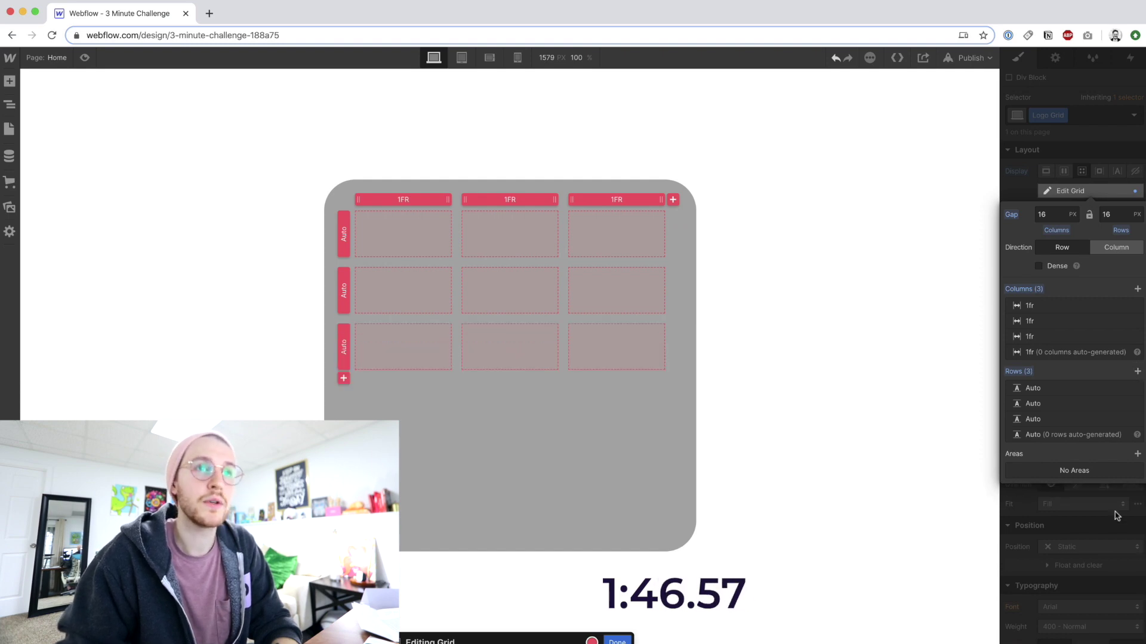
pyautogui.click(1067, 552)
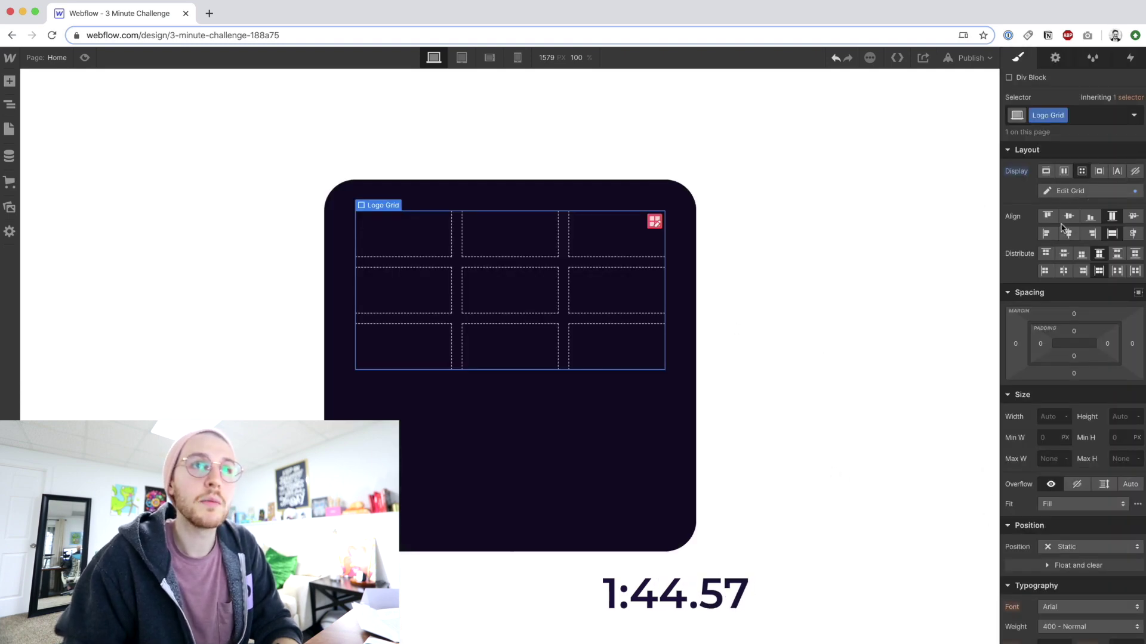
pyautogui.click(1068, 219)
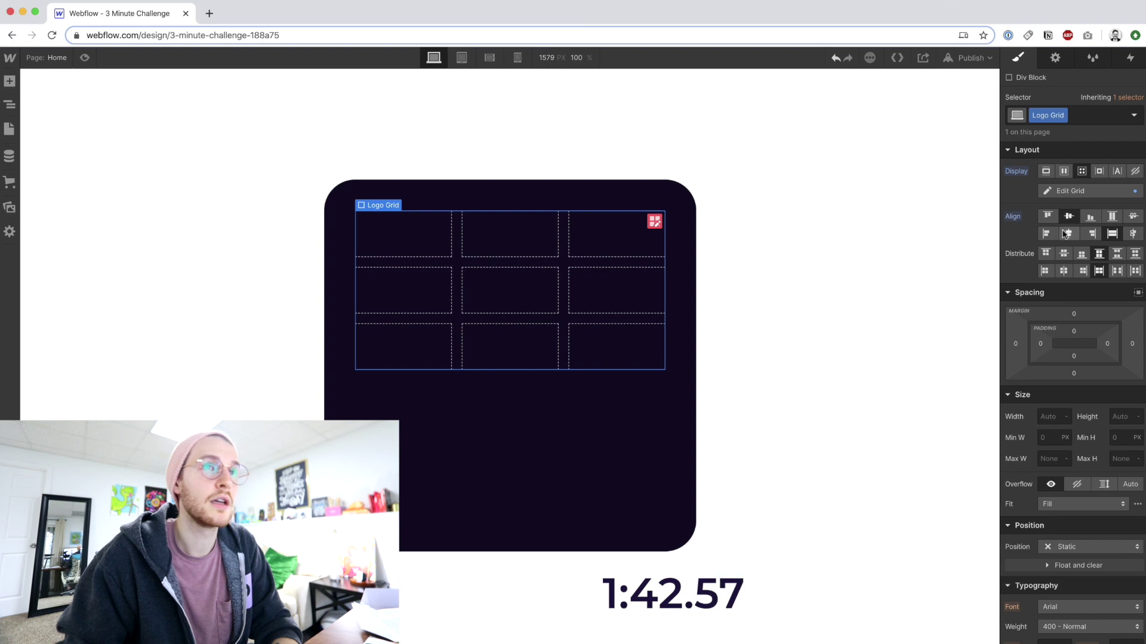
# Give the Logo block a horizontal flex layout with its content centered in both align and justify.
pyautogui.click(571, 446)
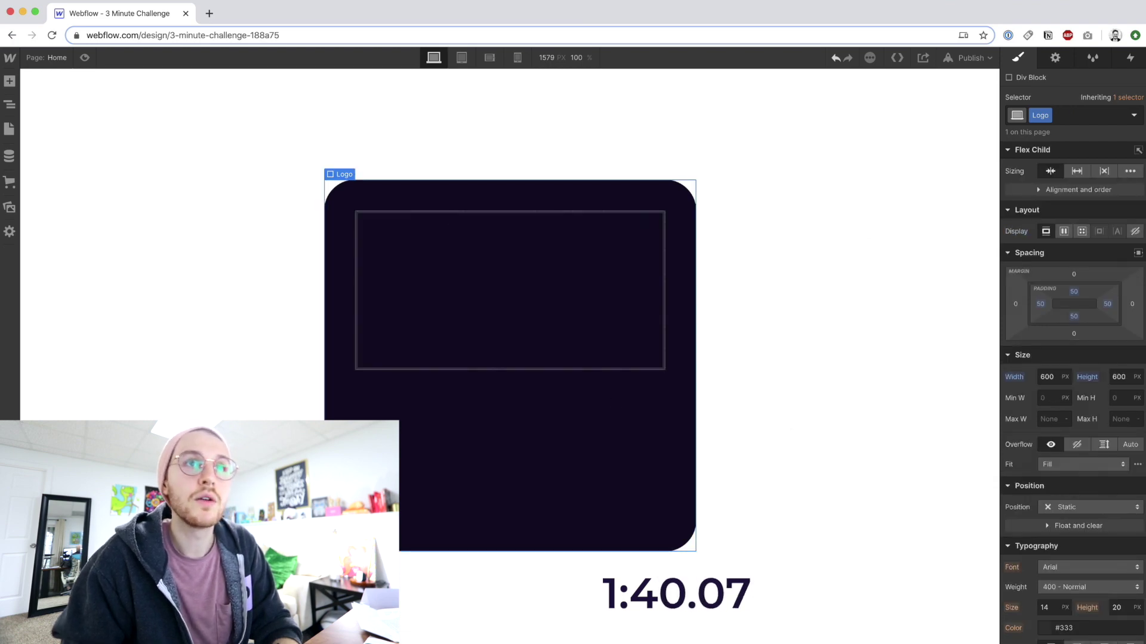
pyautogui.click(1064, 231)
pyautogui.click(1068, 276)
pyautogui.click(1066, 296)
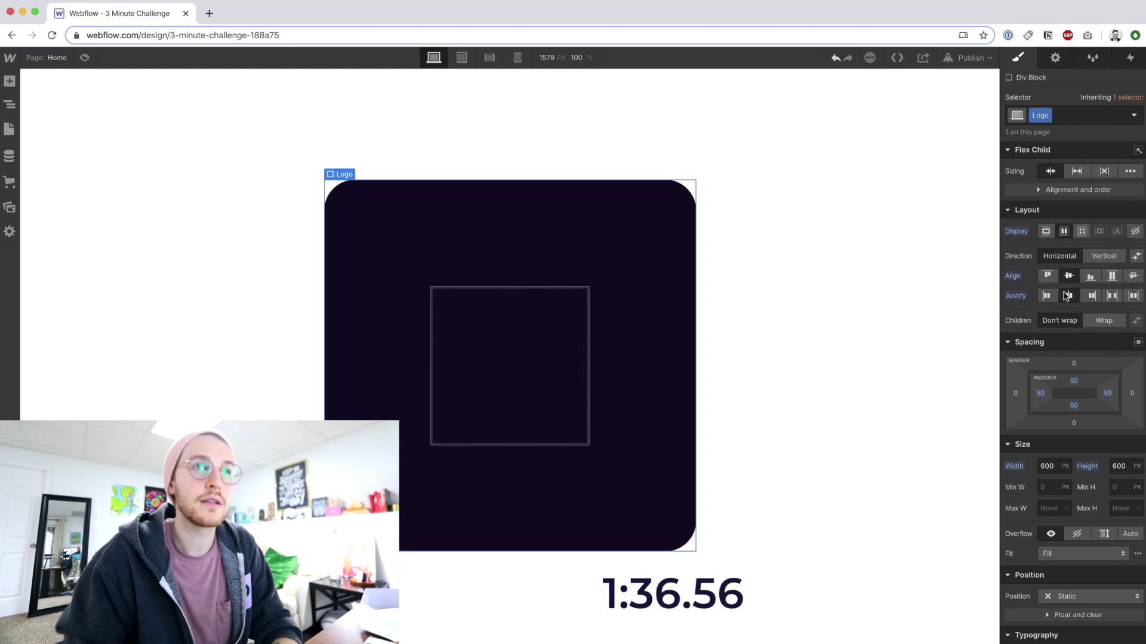
# Try stretch alignment, space-between justification and grow sizing on the Logo block, and restore its default sizing and centered content.
pyautogui.click(1106, 280)
pyautogui.click(1107, 299)
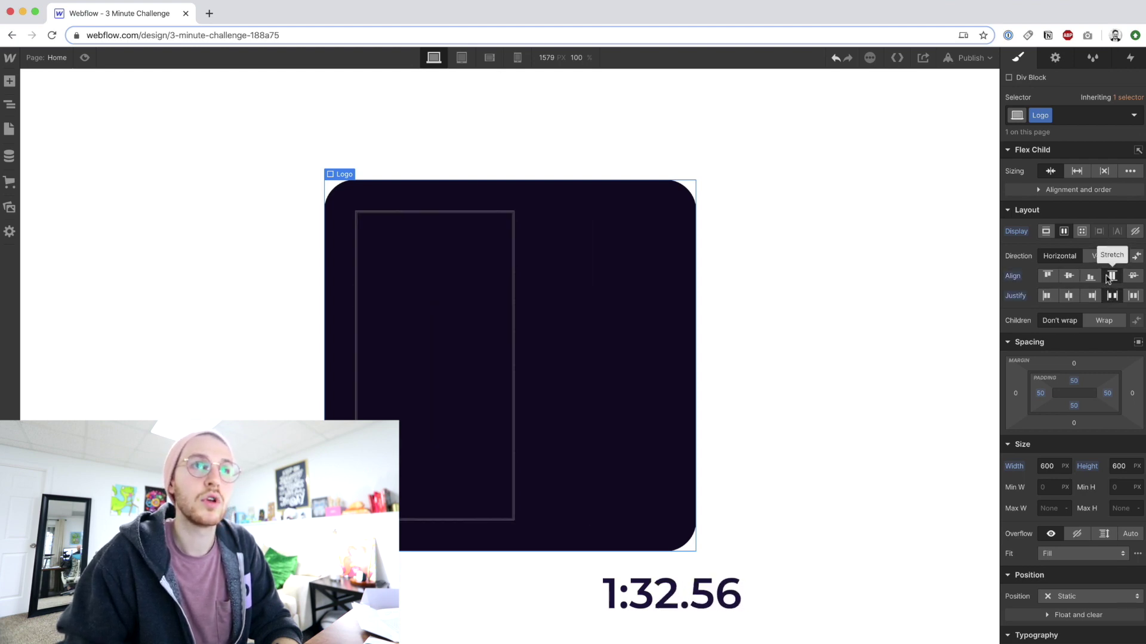
pyautogui.click(1078, 172)
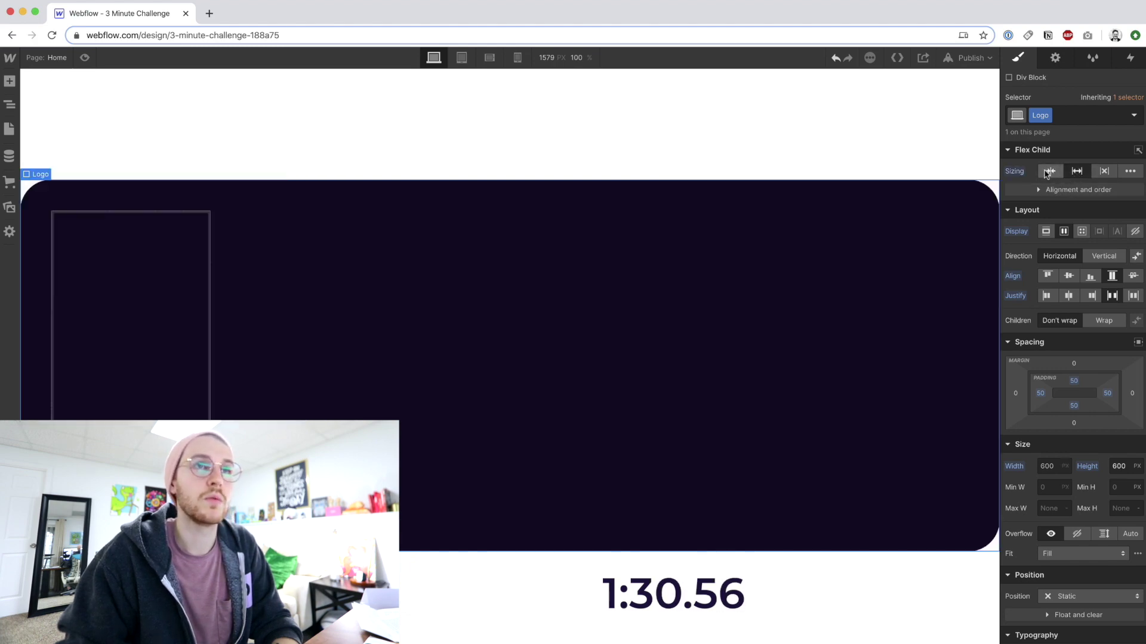
pyautogui.keyDown('alt'); pyautogui.click(1015, 172); pyautogui.keyUp('alt')
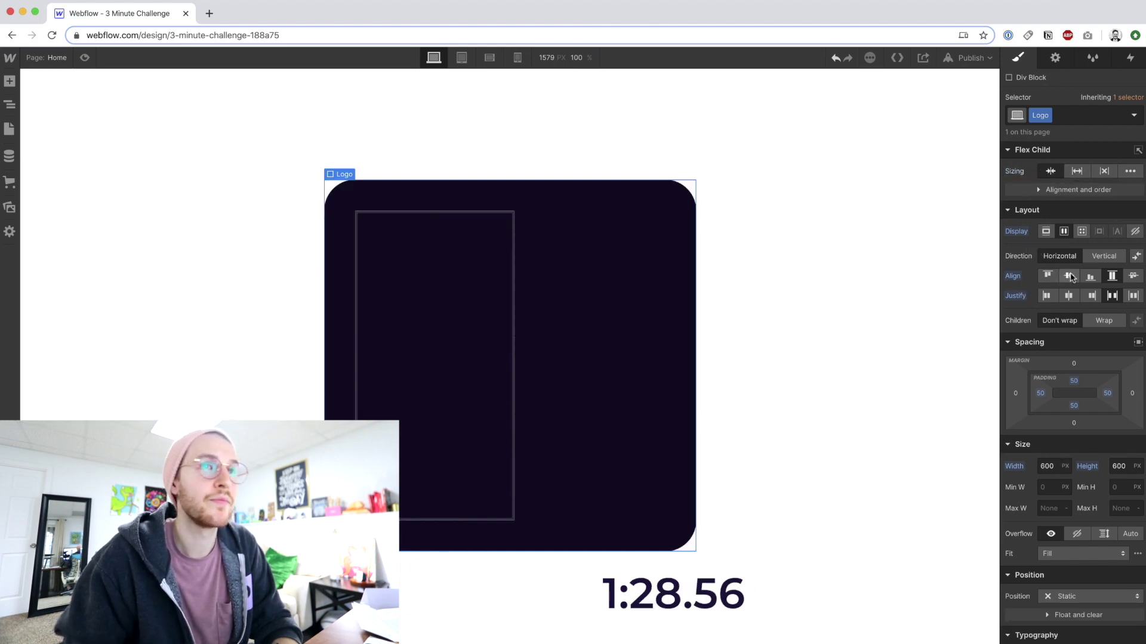
pyautogui.click(1069, 278)
pyautogui.click(1063, 297)
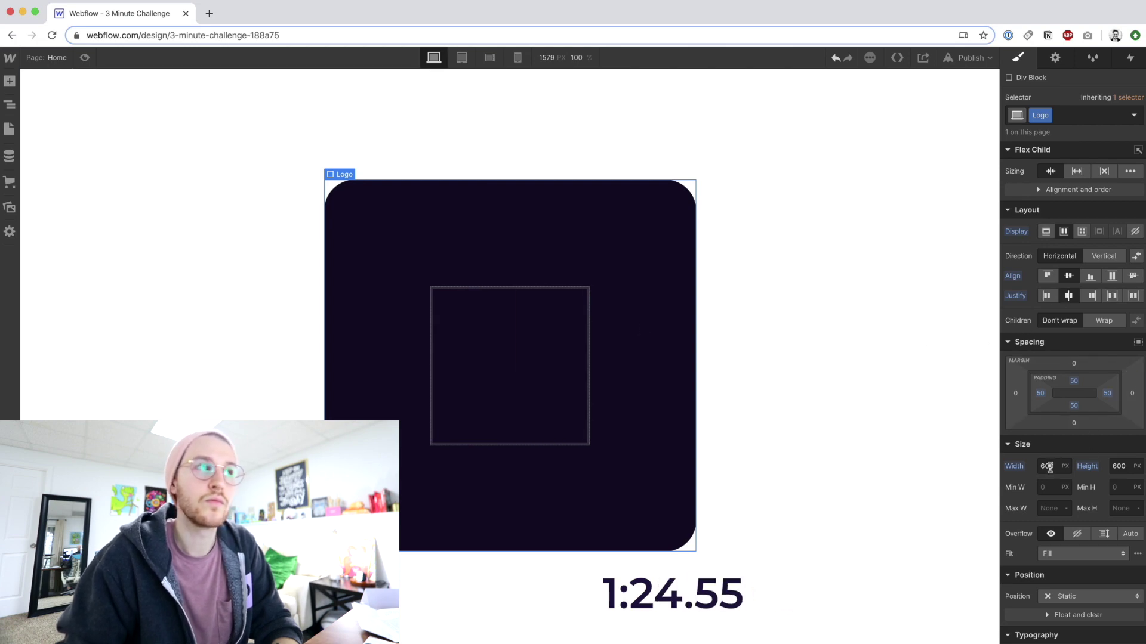
# Set the Logo Grid block's width and height to 100%.
pyautogui.click(555, 416)
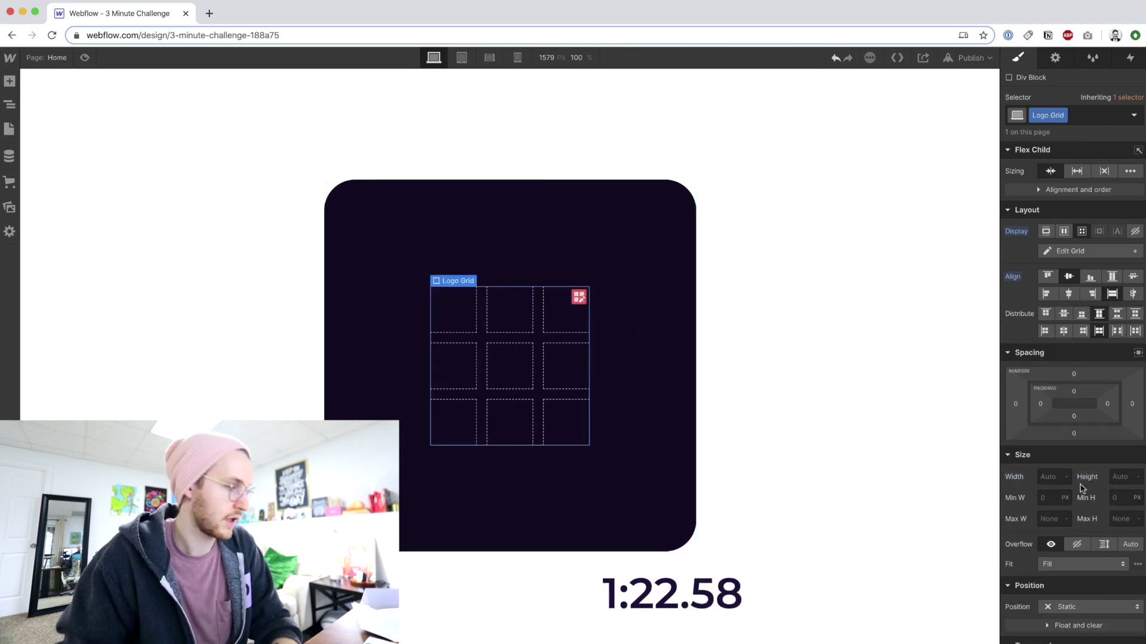
pyautogui.click(1041, 477)
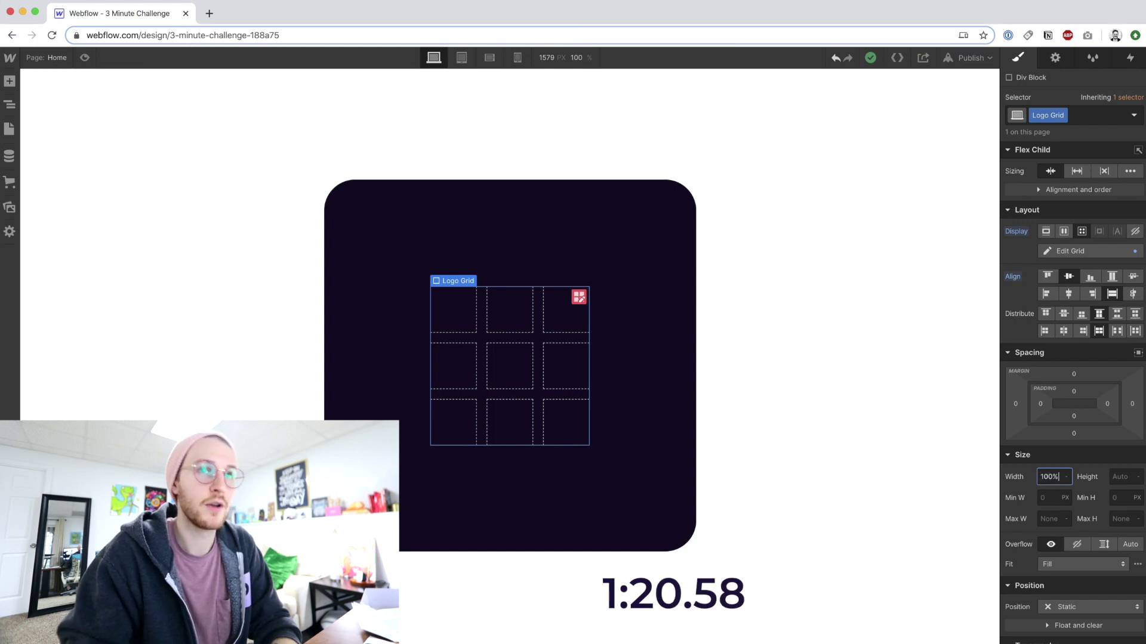
pyautogui.press('Tab')
pyautogui.press('Return')
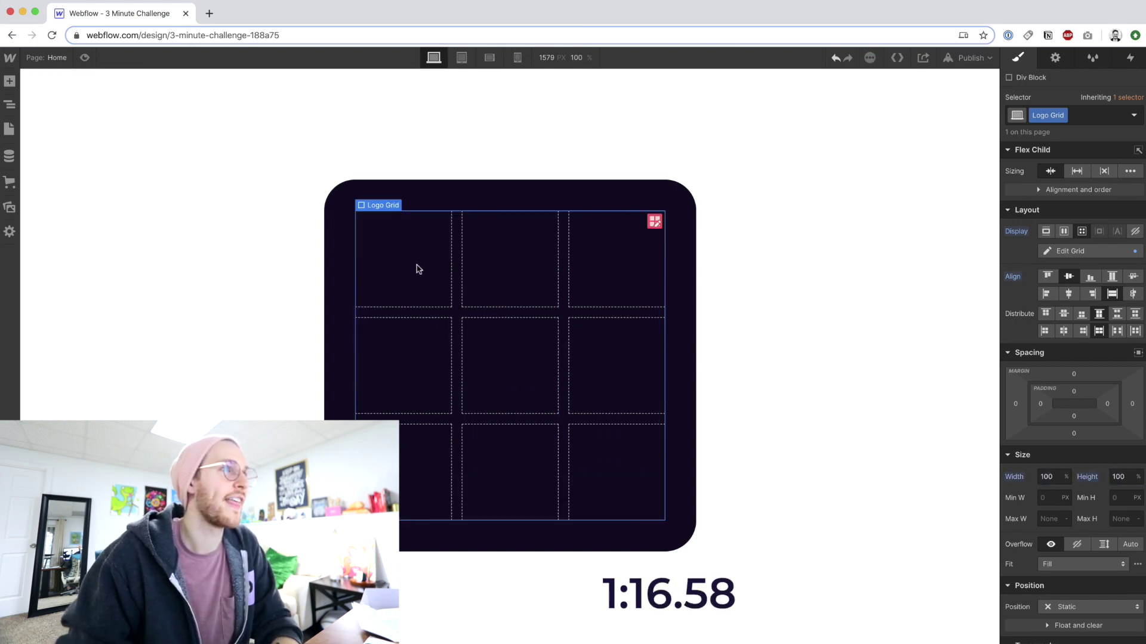
pyautogui.doubleClick(417, 269)
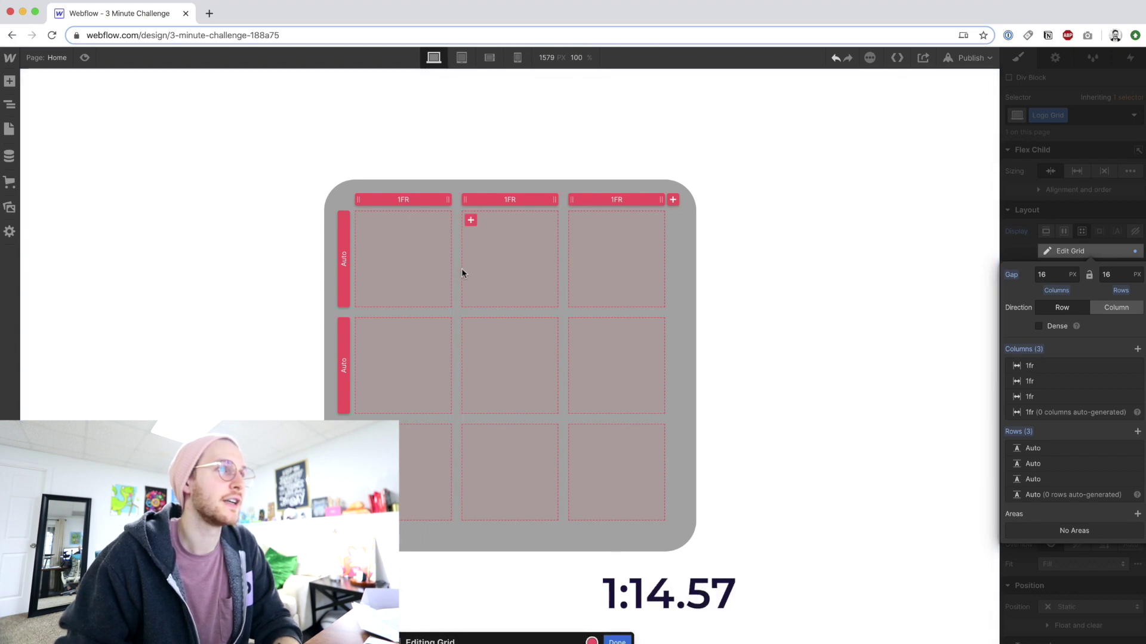
pyautogui.press('Escape')
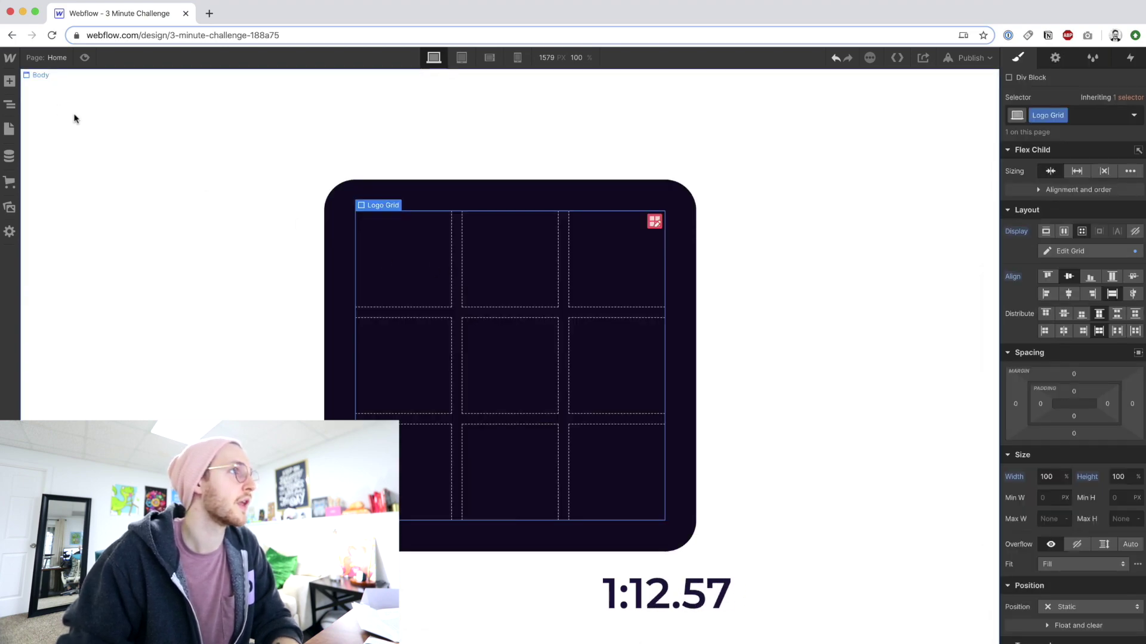
pyautogui.click(10, 81)
pyautogui.moveTo(50, 301); pyautogui.dragTo(408, 258)
pyautogui.press('super+z')
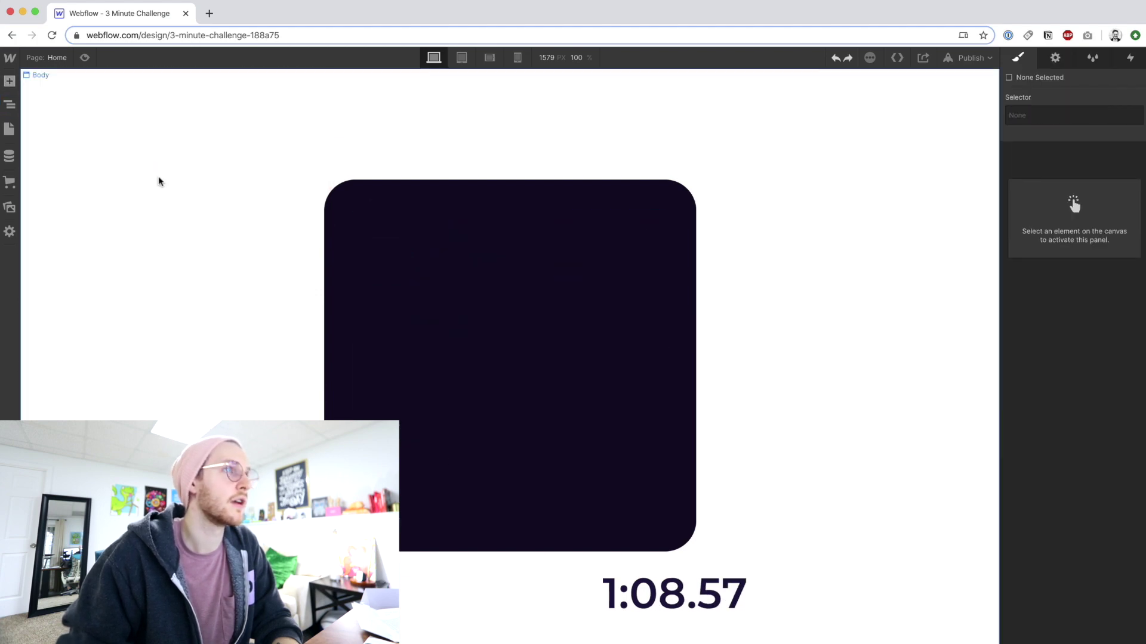
# Add a div block in the first cell of the Logo Grid and make it span all three columns.
pyautogui.click(396, 266)
pyautogui.click(10, 81)
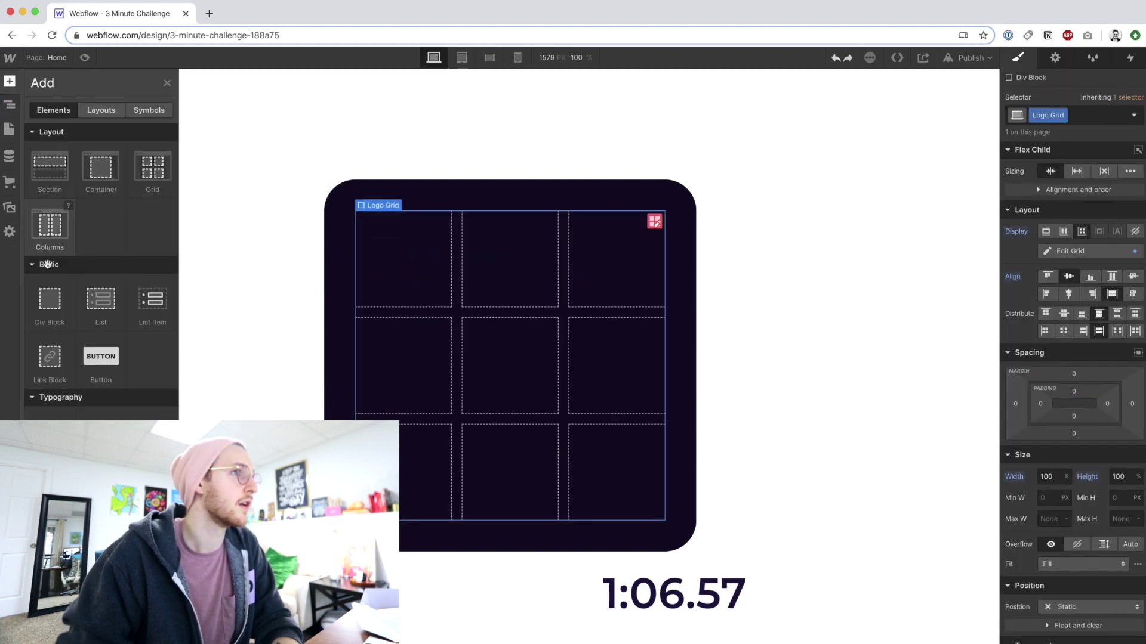
pyautogui.moveTo(50, 302); pyautogui.dragTo(373, 334)
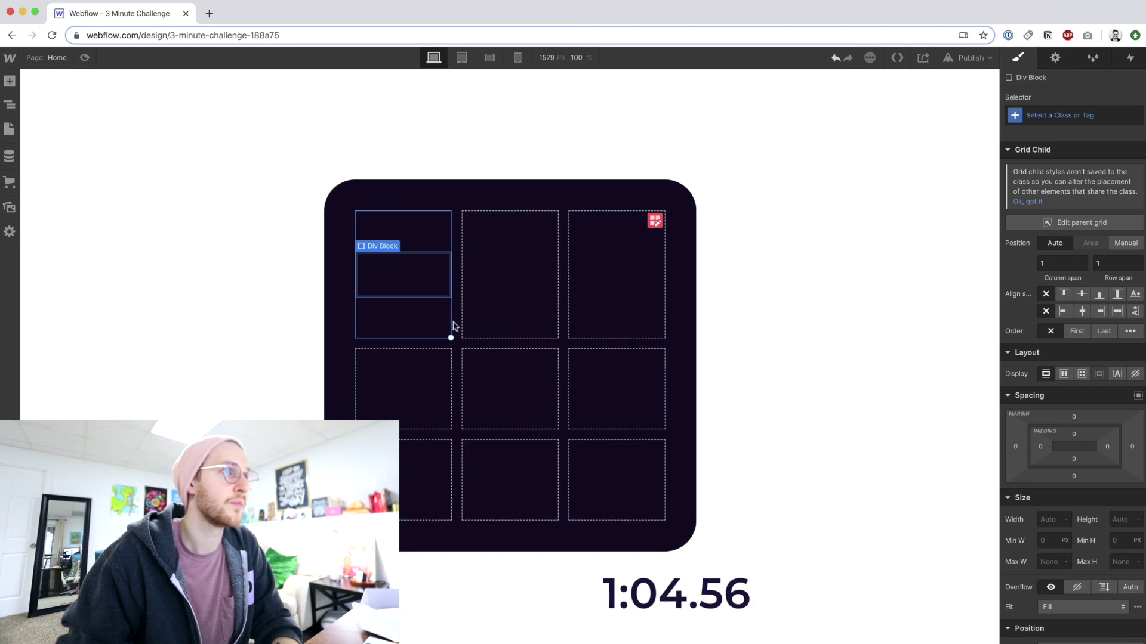
pyautogui.moveTo(459, 339); pyautogui.dragTo(641, 329)
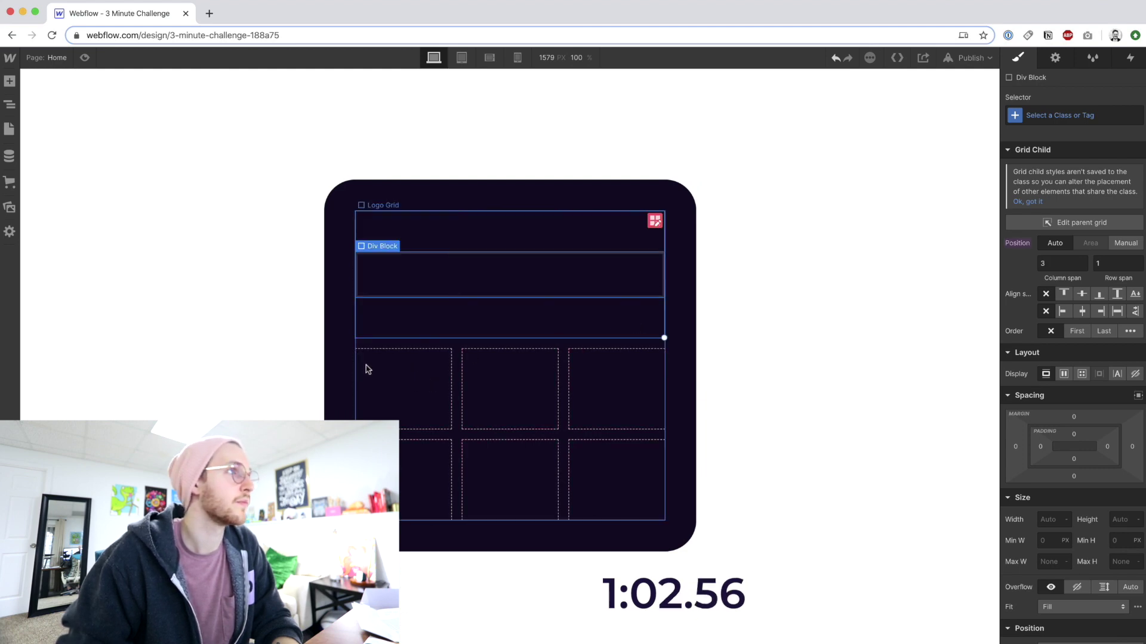
# Add a div block in the first cell of the second row and make it span two rows.
pyautogui.click(9, 81)
pyautogui.moveTo(50, 303); pyautogui.dragTo(394, 393)
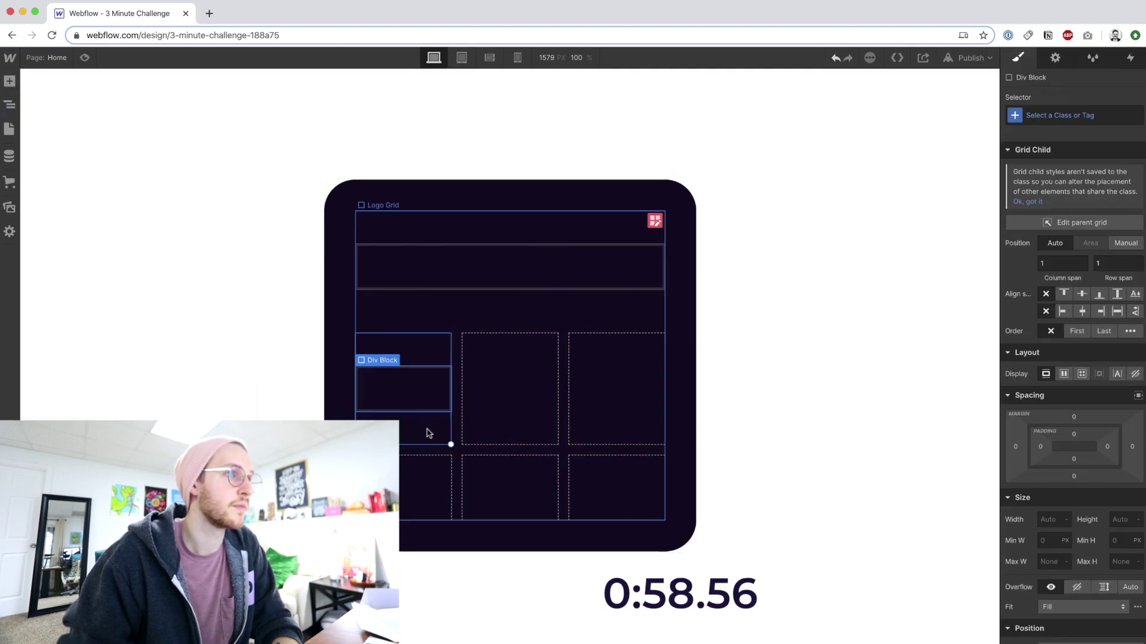
pyautogui.moveTo(451, 443); pyautogui.dragTo(448, 517)
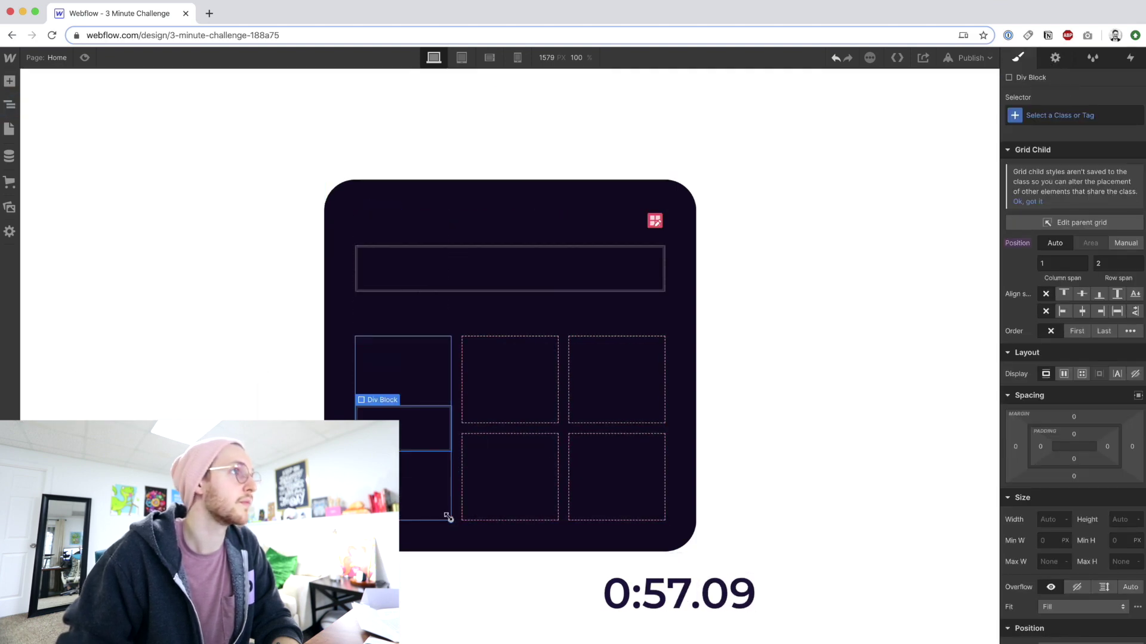
# Add a third div block in the remaining cells and make it span two columns and two rows.
pyautogui.click(10, 81)
pyautogui.moveTo(97, 358); pyautogui.dragTo(499, 379)
pyautogui.moveTo(558, 425); pyautogui.dragTo(654, 514)
# Switch to Illustrator, copy the color of the logo artwork's red bar, and return to Webflow.
pyautogui.click(414, 271)
pyautogui.press('super+Tab')
pyautogui.hotkey('ctrl', 'alt', 'p')
pyautogui.click(569, 282)
pyautogui.press('super+Tab')
# Give the three-column block the class red, stretch it vertically in its cells and set its background color to #ff6562.
pyautogui.click(1078, 115)
pyautogui.write('red')
pyautogui.press('Return')
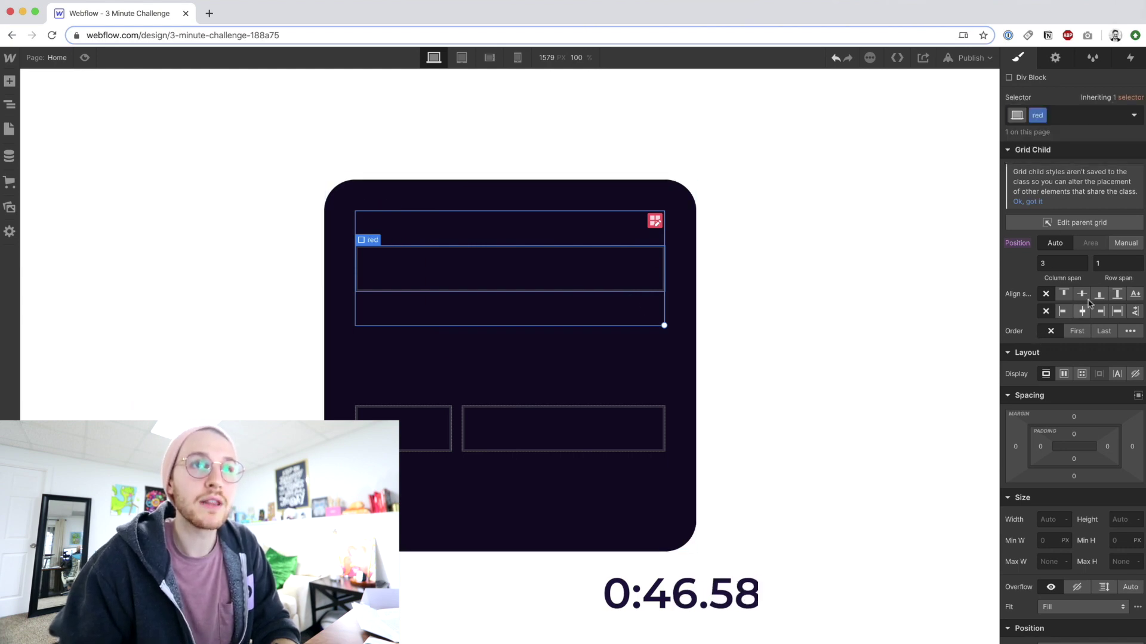
pyautogui.click(1113, 296)
pyautogui.scroll(-5, 1068, 418)
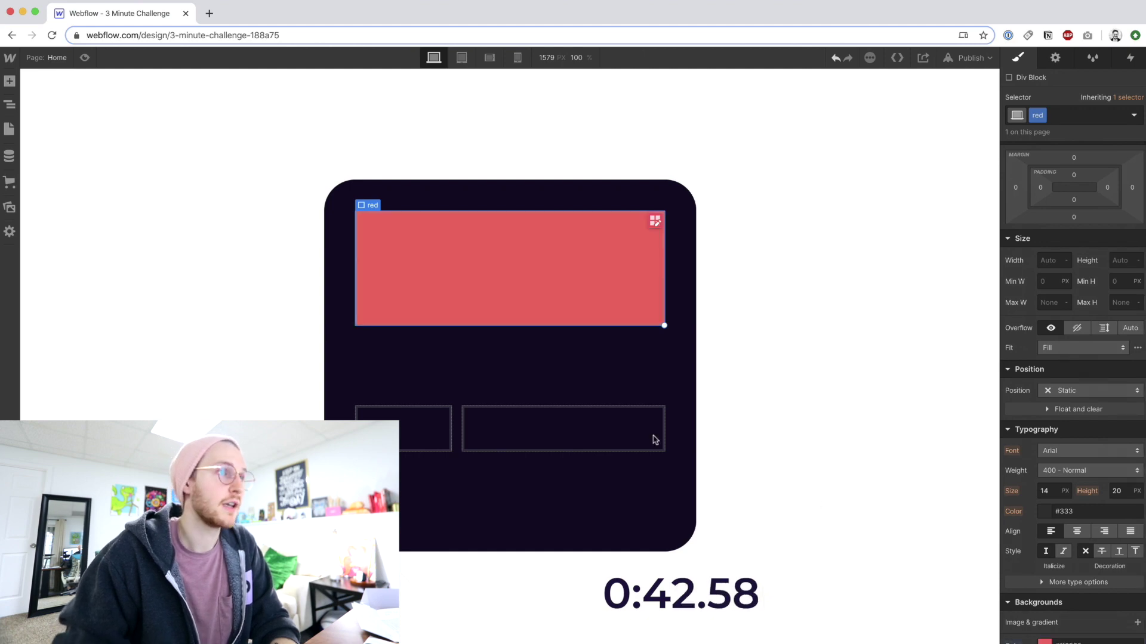
# Give the two-row block in the first column the class purple.
pyautogui.click(429, 409)
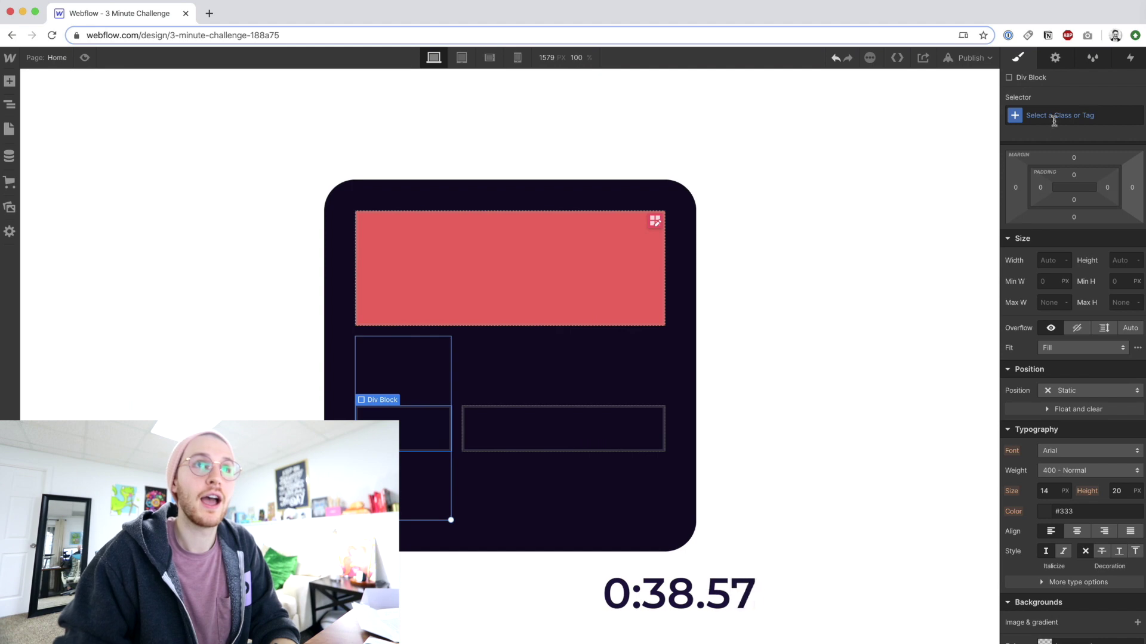
pyautogui.click(1040, 117)
pyautogui.write('prup')
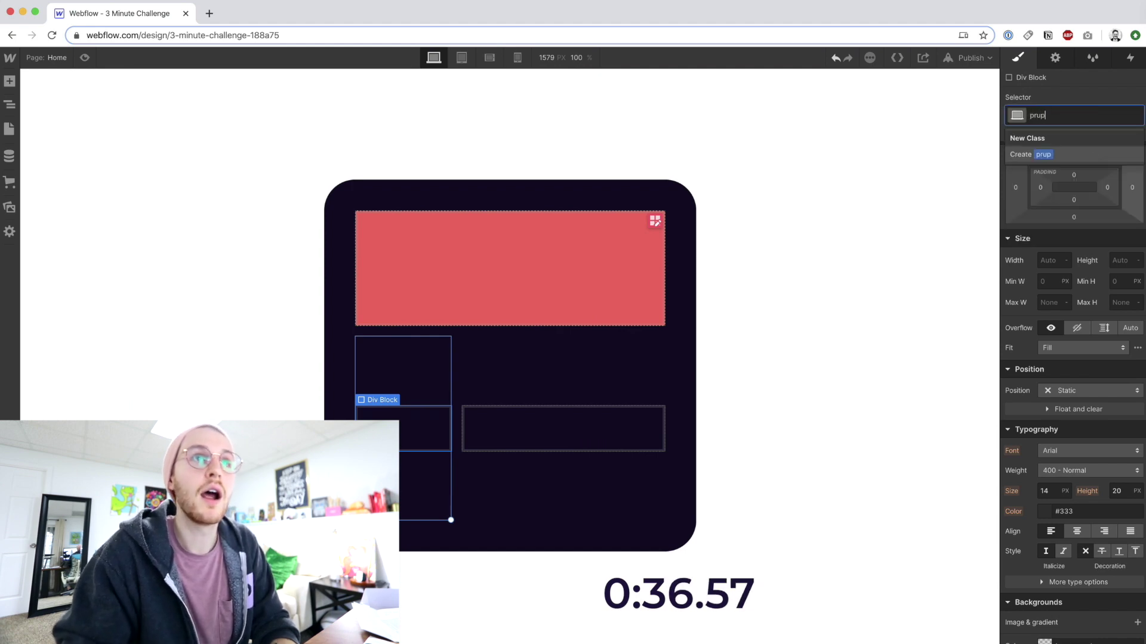
pyautogui.write('le')
pyautogui.press('Return')
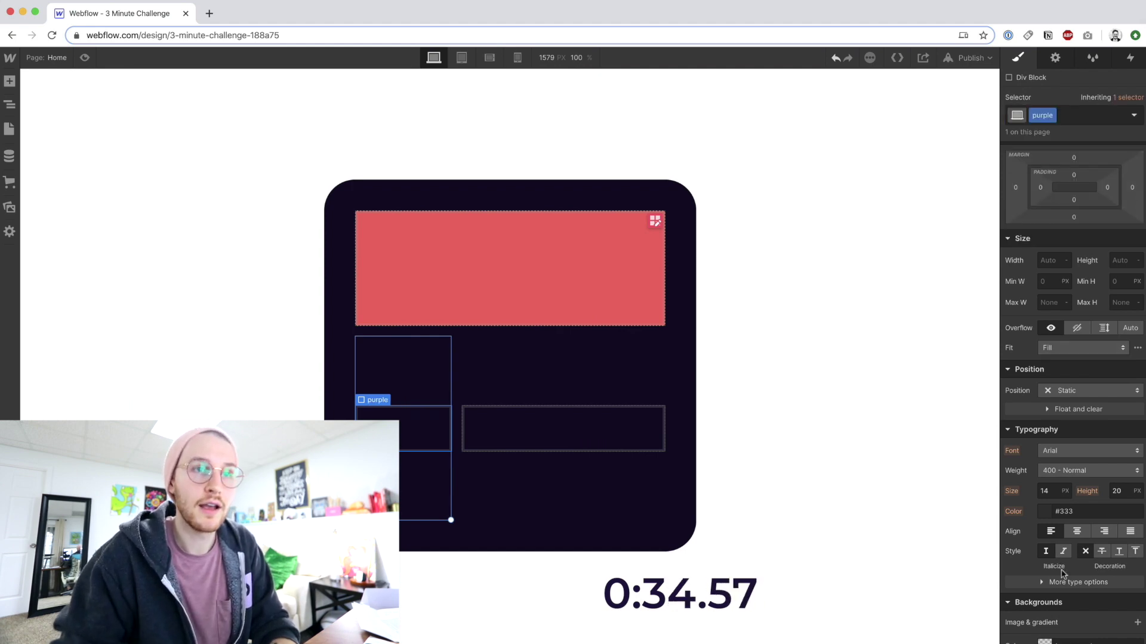
# Set the purple block's background color to #4920f7 and stretch it vertically in its cells.
pyautogui.scroll(-2, 1058, 590)
pyautogui.click(1061, 570)
pyautogui.write('#4920f7')
pyautogui.press('Return')
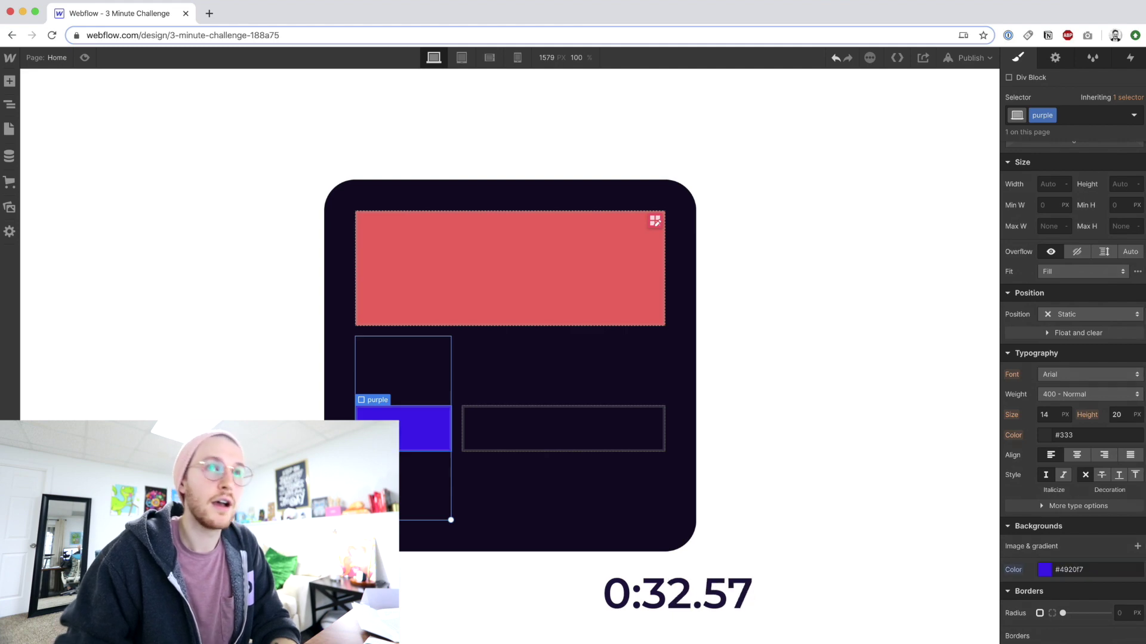
pyautogui.scroll(5, 1092, 257)
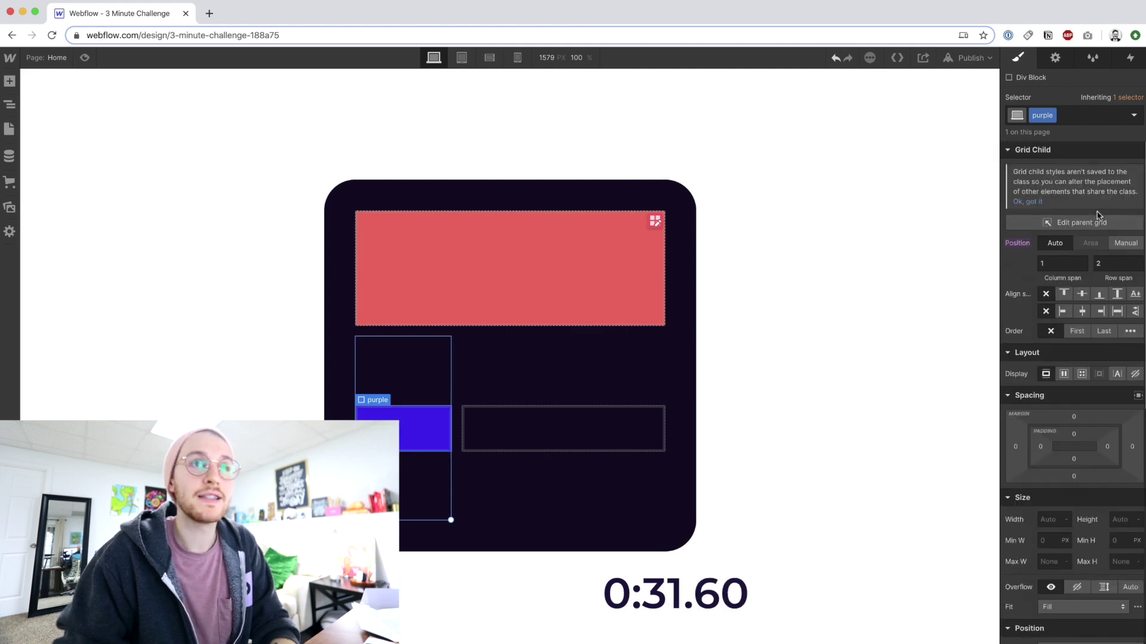
pyautogui.click(1115, 294)
# Give the two-by-two block a white background and stretch it vertically in its cells.
pyautogui.click(511, 435)
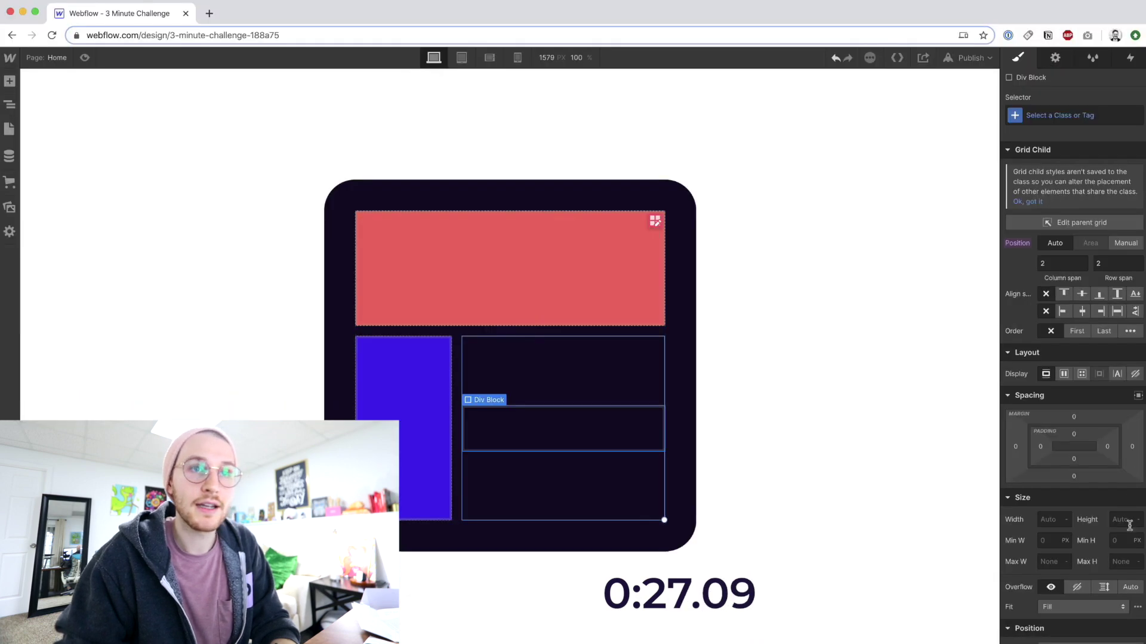
pyautogui.scroll(-8, 1110, 507)
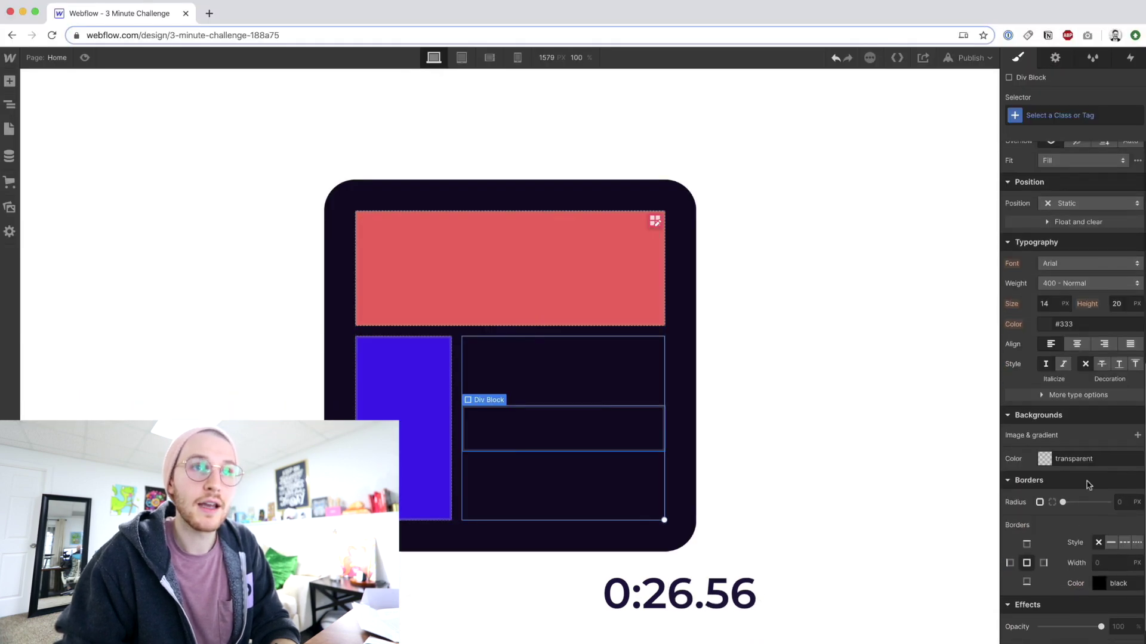
pyautogui.click(1045, 460)
pyautogui.click(1030, 608)
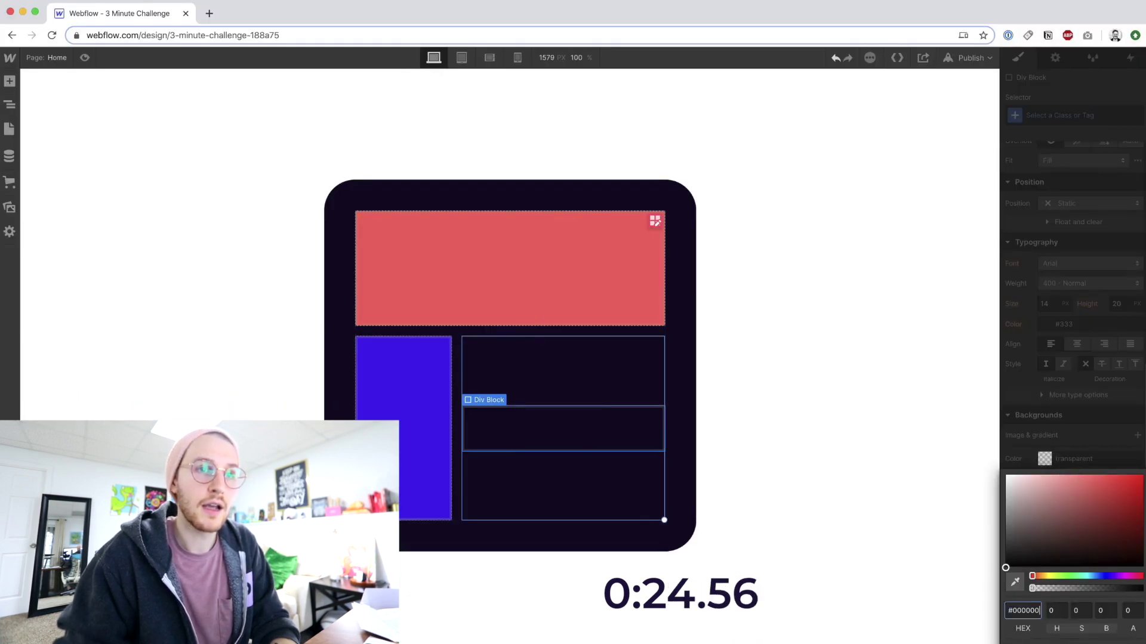
pyautogui.moveTo(1015, 487); pyautogui.dragTo(997, 464)
pyautogui.scroll(8, 1033, 358)
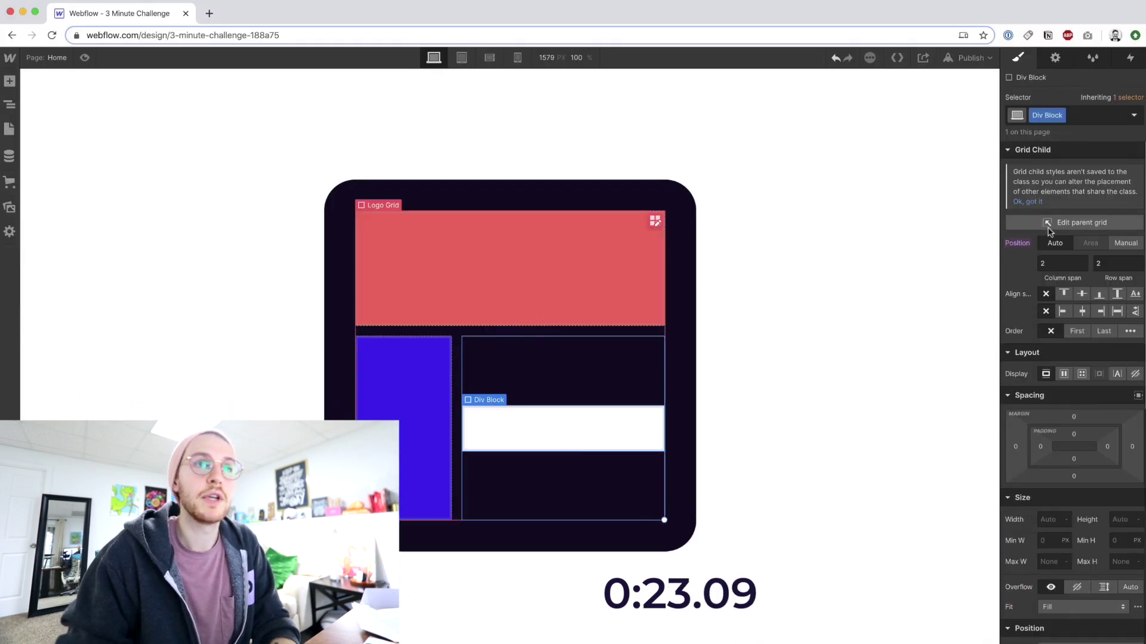
pyautogui.click(1117, 294)
# Give the white block a horizontal flex layout with its content centered in both align and justify.
pyautogui.click(1063, 373)
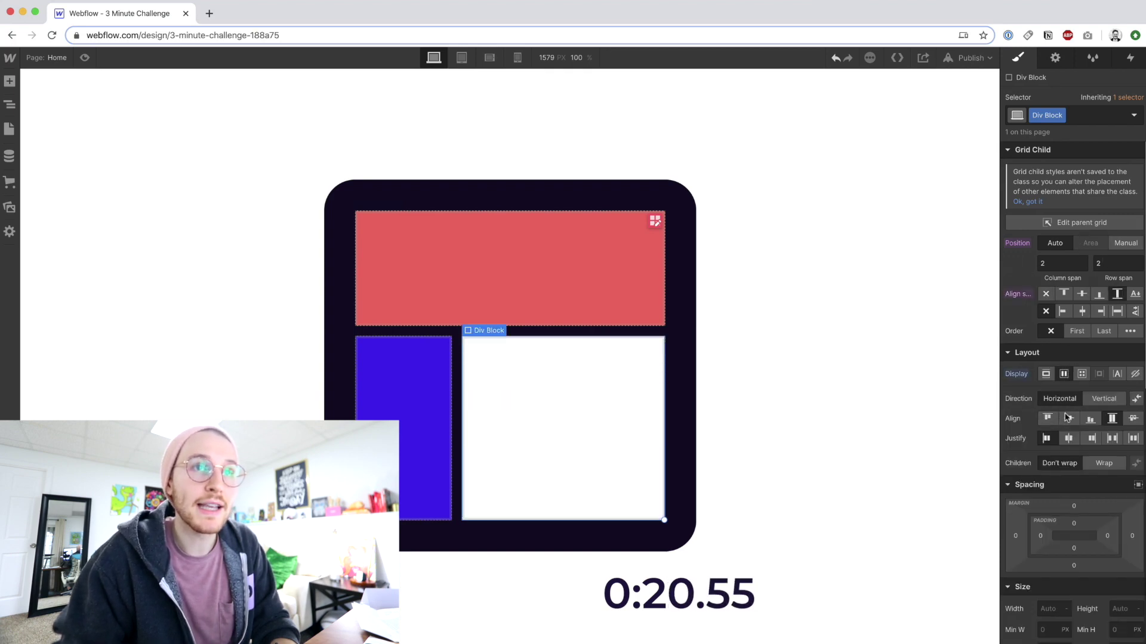
pyautogui.click(1068, 418)
pyautogui.click(1068, 438)
# Add an image element inside the white block and use the dark wave shape from the assets as its picture.
pyautogui.click(10, 80)
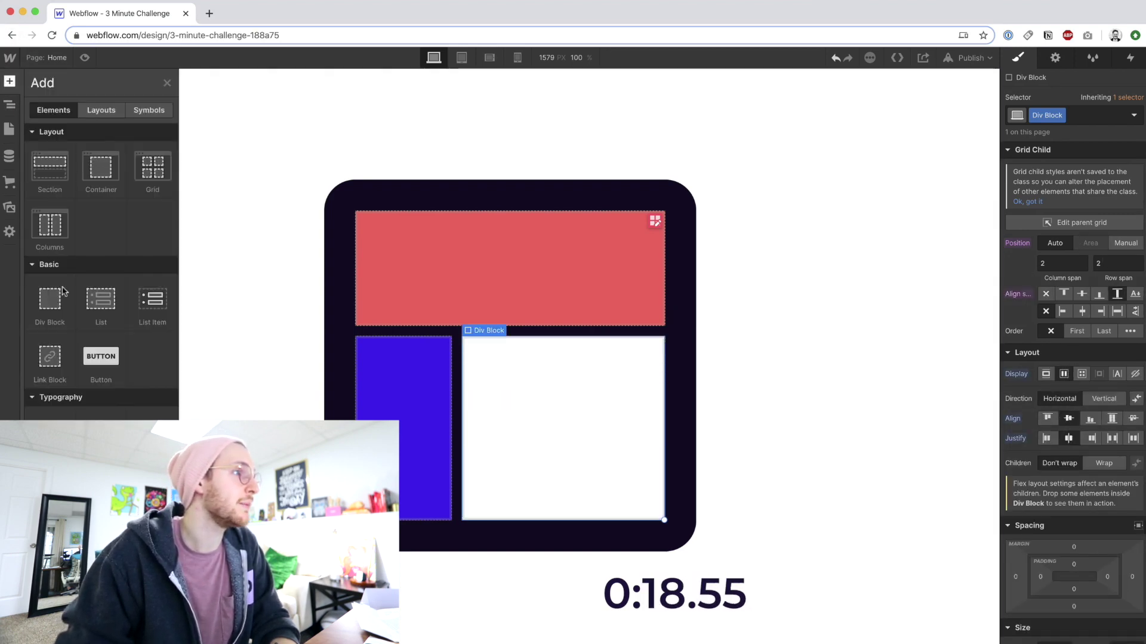
pyautogui.scroll(-3, 54, 358)
pyautogui.scroll(-1, 101, 271)
pyautogui.moveTo(49, 513); pyautogui.dragTo(489, 469)
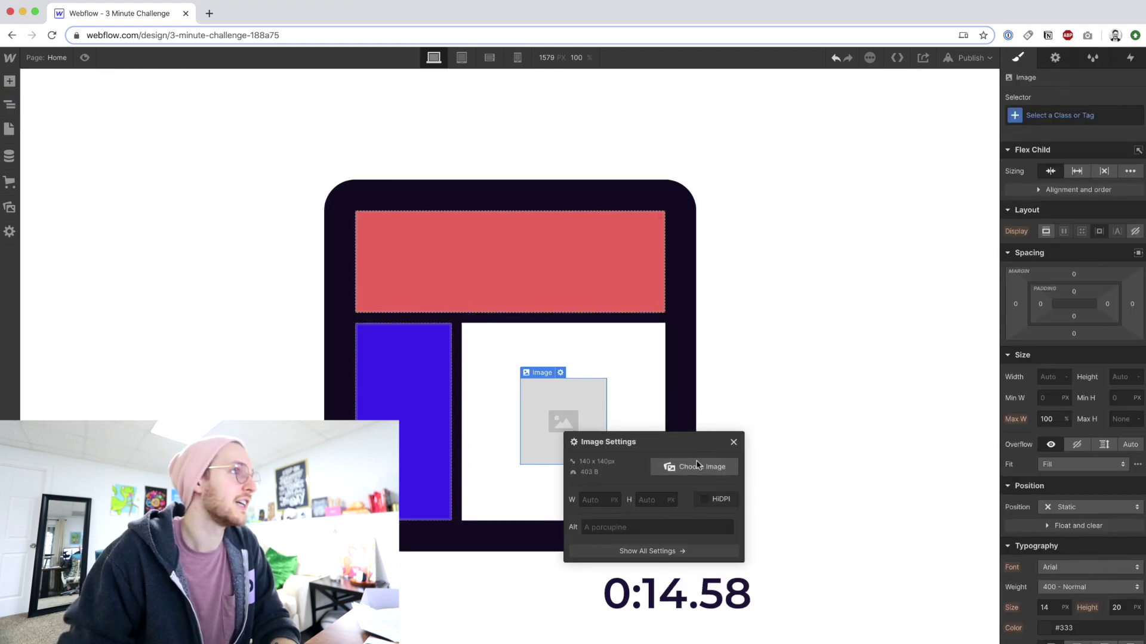
pyautogui.click(696, 466)
pyautogui.click(55, 178)
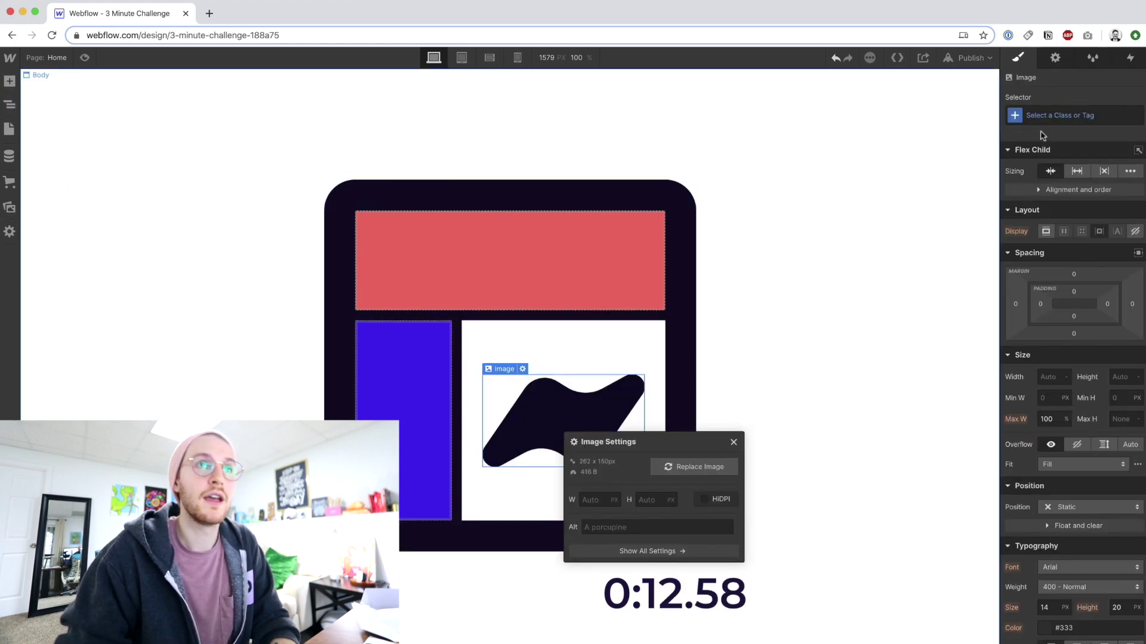
# Give the wave image the class icon and reduce its width.
pyautogui.click(1076, 115)
pyautogui.write('icon')
pyautogui.press('Return')
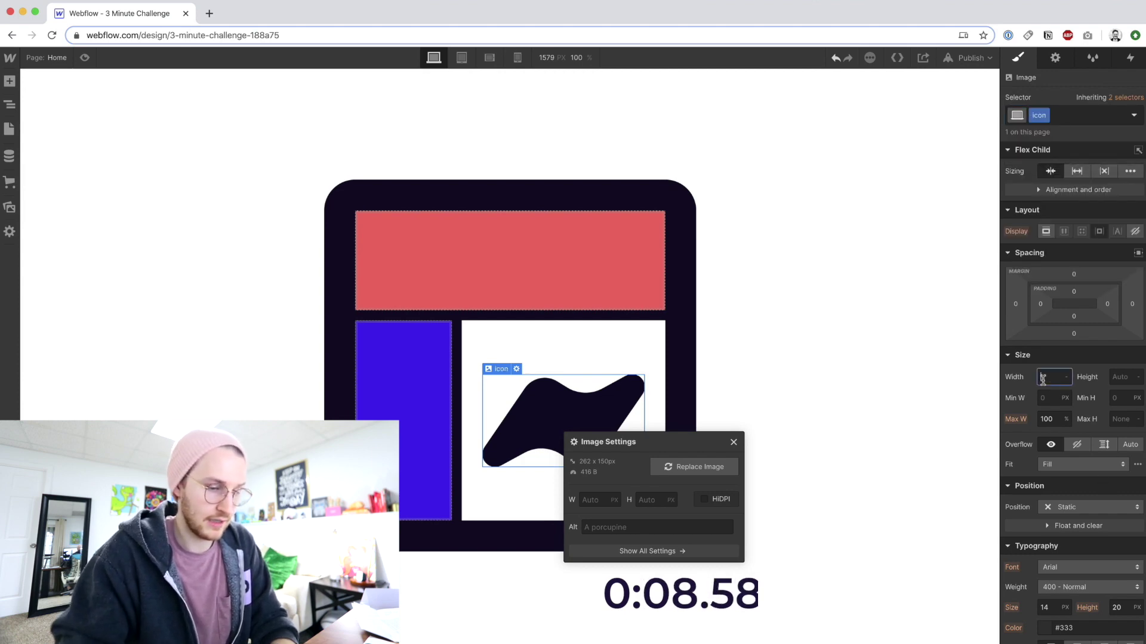
pyautogui.write('300')
pyautogui.press('Return')
pyautogui.hotkey('shift', 'Down')
pyautogui.hotkey('shift', 'Down')
pyautogui.hotkey('shift', 'Down')
pyautogui.hotkey('shift', 'Down')
pyautogui.hotkey('shift', 'Down')
pyautogui.hotkey('shift', 'Down')
pyautogui.hotkey('shift', 'Down')
pyautogui.hotkey('shift', 'Down')
pyautogui.hotkey('shift', 'Down')
pyautogui.hotkey('shift', 'Down')
pyautogui.hotkey('shift', 'Down')
# Preview the page with the finished logo and return to the designer.
pyautogui.click(806, 290)
pyautogui.press('super+shift+p')
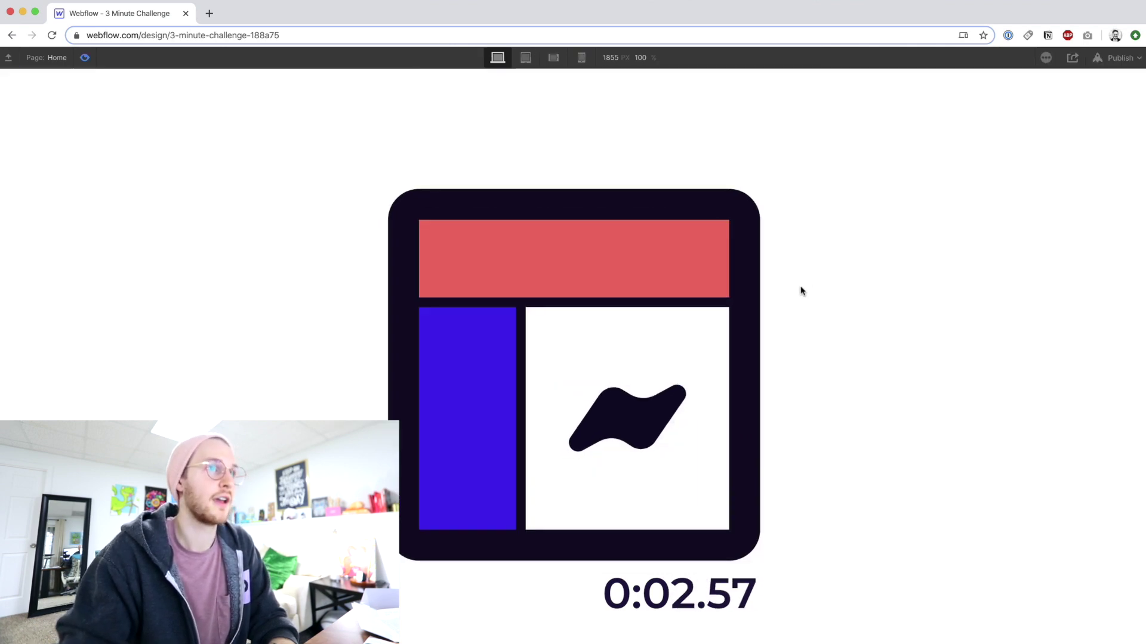
pyautogui.press('super+shift+p')
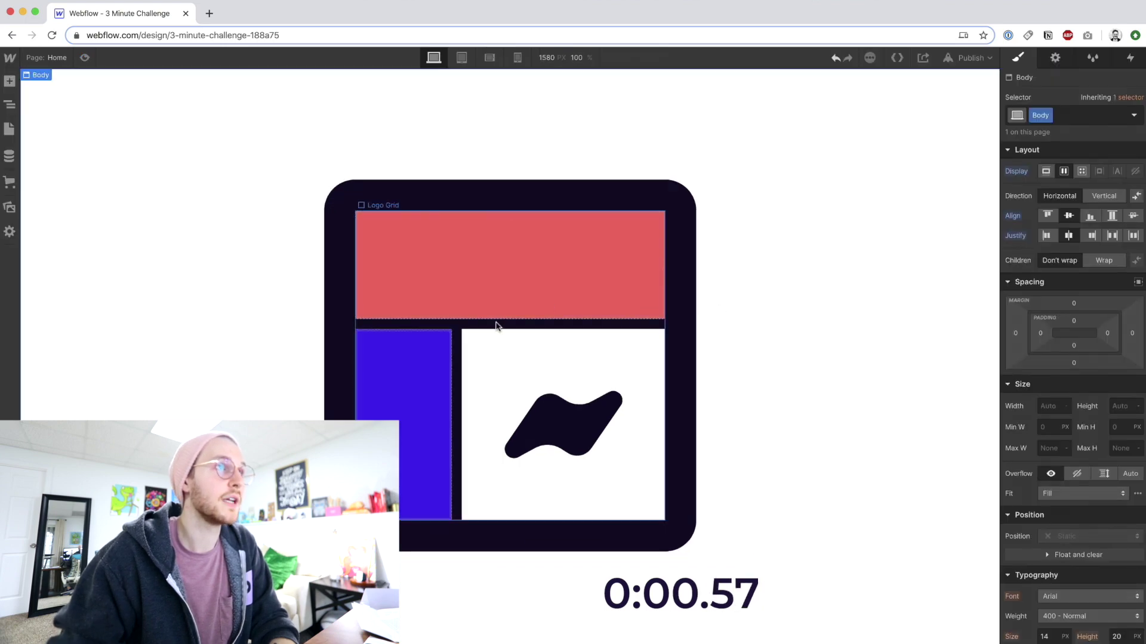
# Set the Logo Grid's column and row gaps to 50 px and finish editing the grid.
pyautogui.click(536, 325)
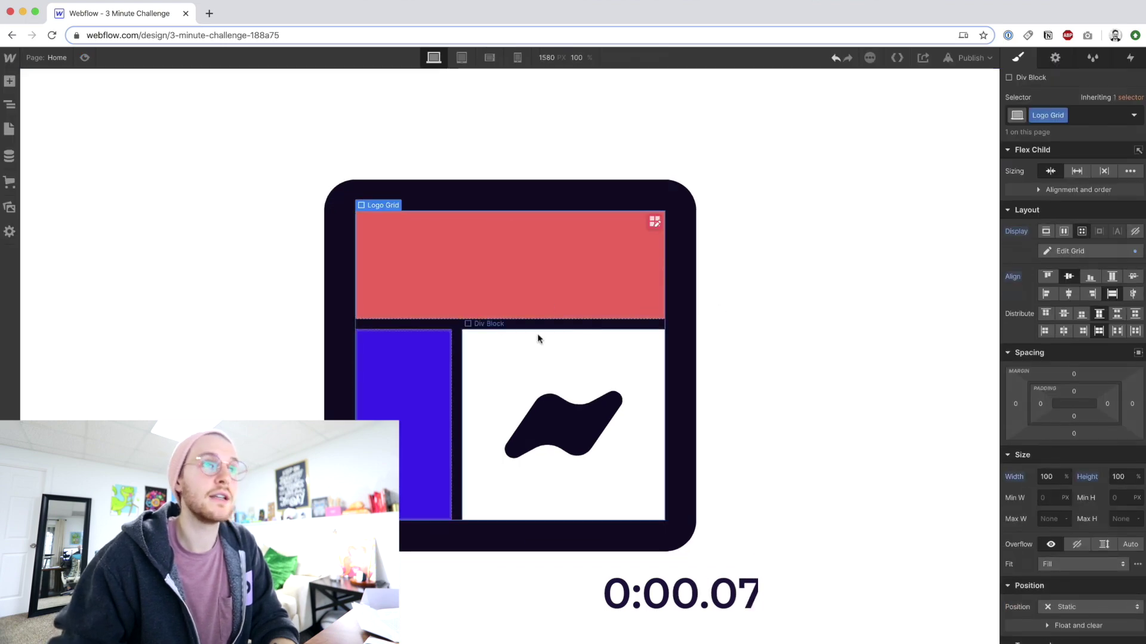
pyautogui.click(654, 222)
pyautogui.click(1051, 276)
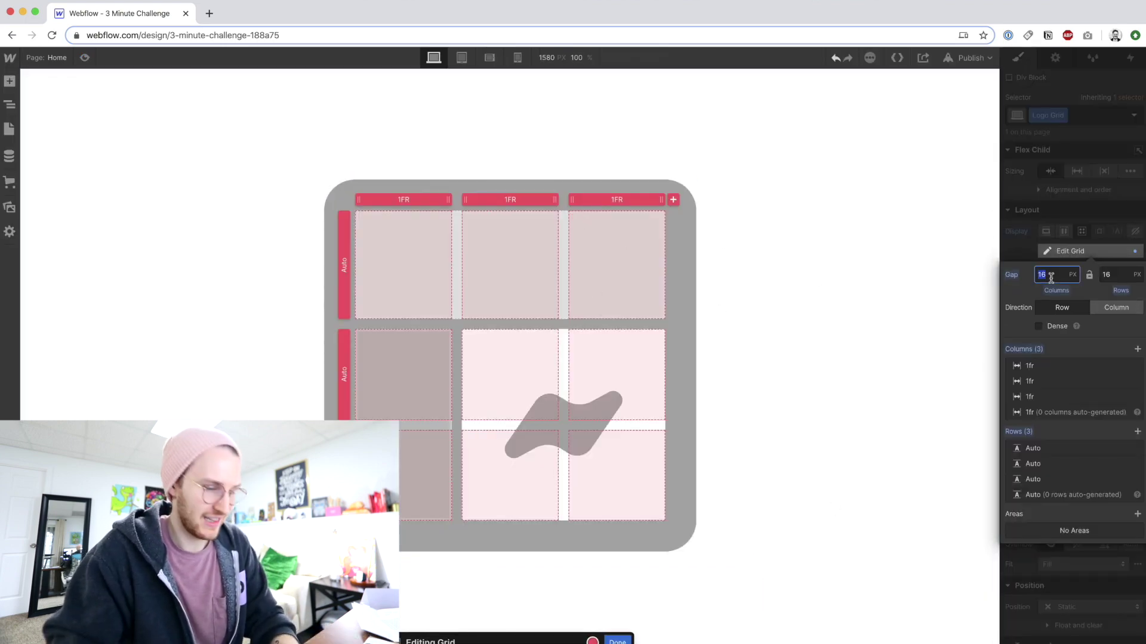
pyautogui.press('Tab')
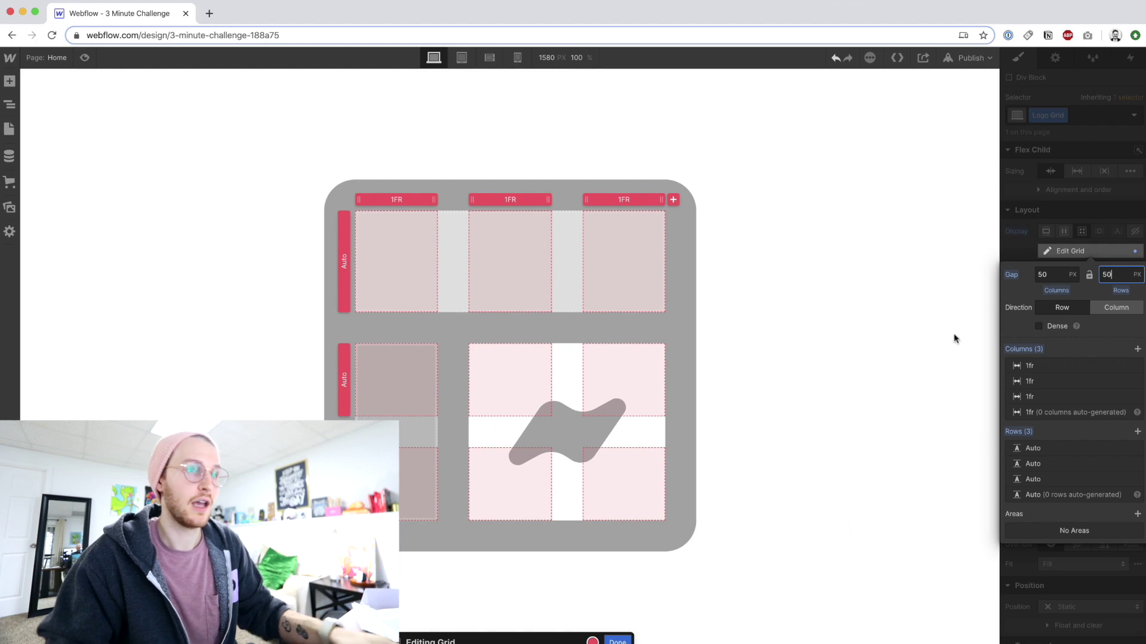
pyautogui.click(622, 638)
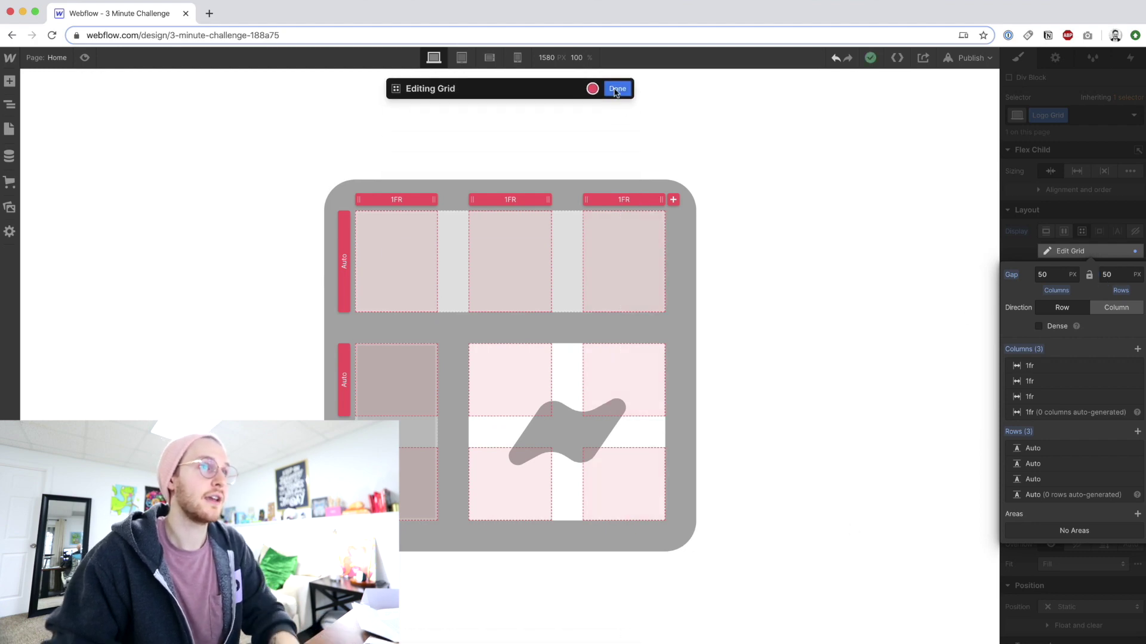
pyautogui.click(617, 91)
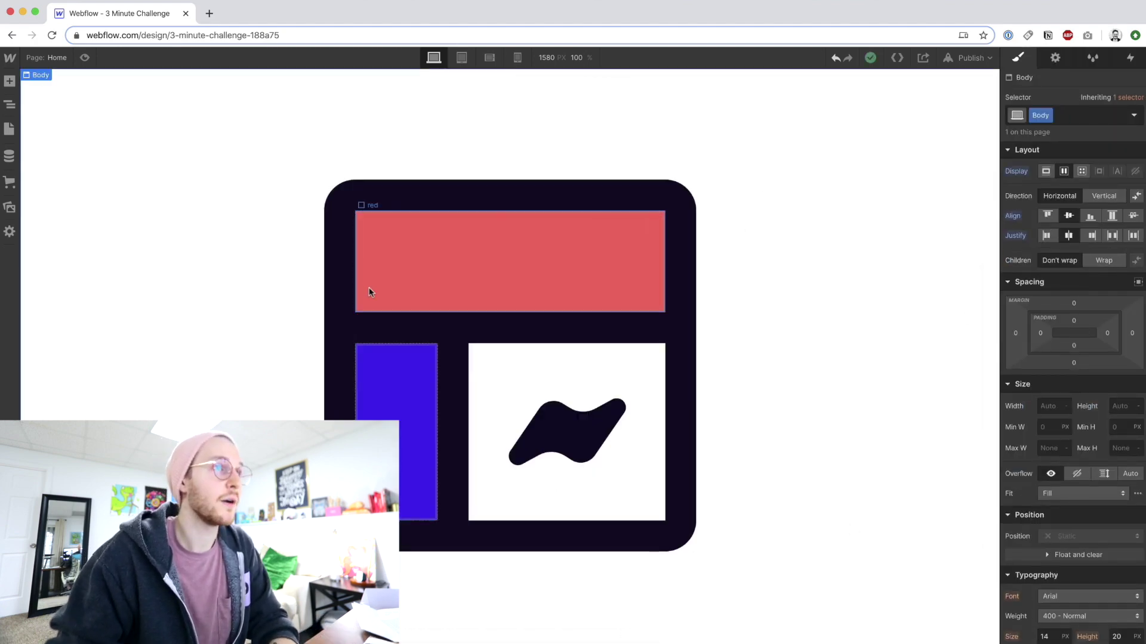
# Round the red block's corners with a 20 px border radius.
pyautogui.click(371, 290)
pyautogui.scroll(-5, 1104, 464)
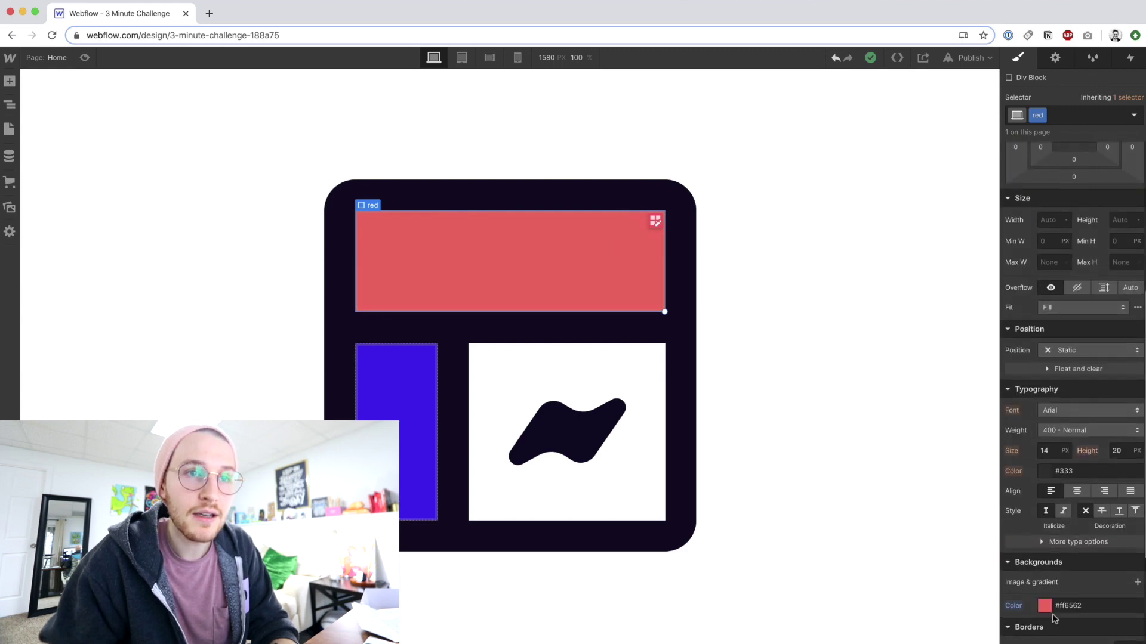
pyautogui.scroll(-1, 1091, 620)
pyautogui.click(1124, 579)
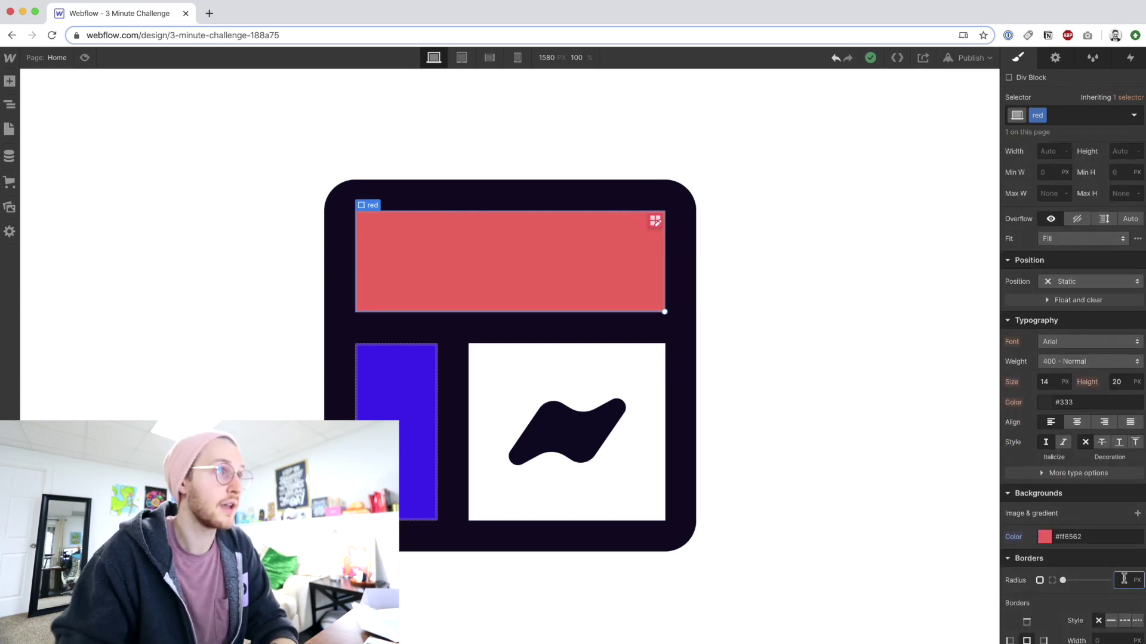
pyautogui.write('50')
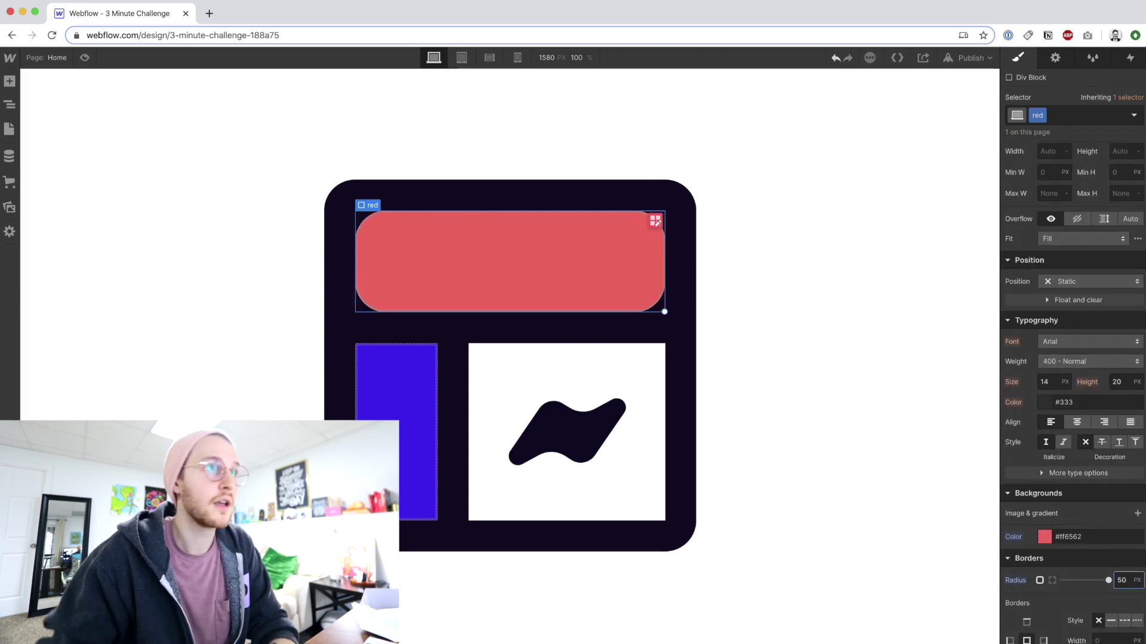
pyautogui.hotkey('shift', 'Down')
pyautogui.hotkey('shift', 'Down')
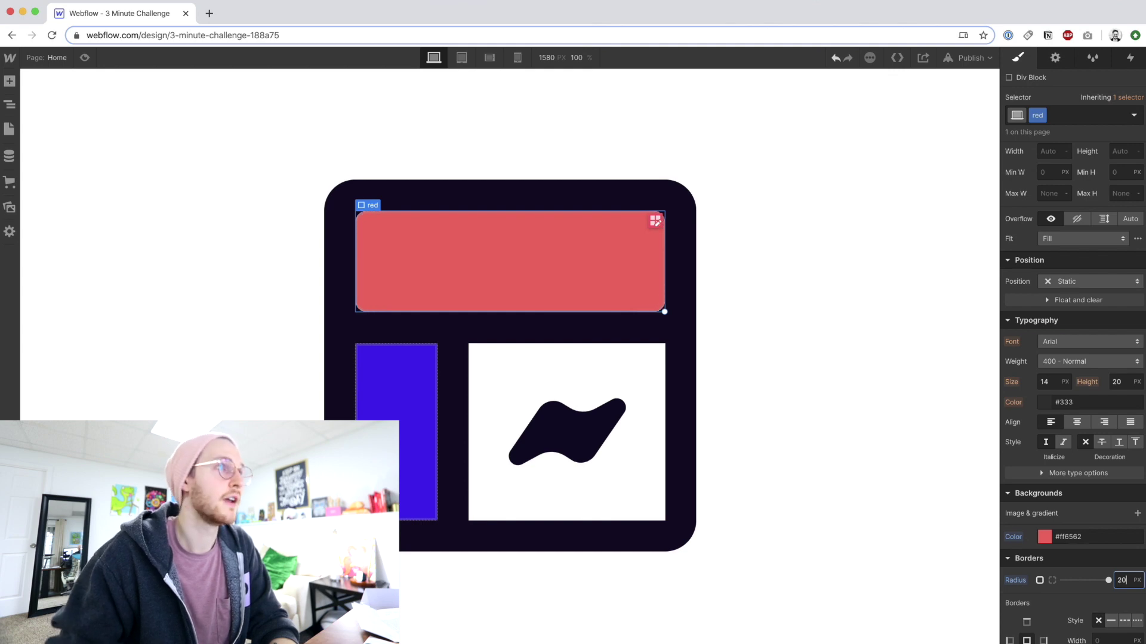
# Apply a 20 px border radius to the blue block and the white block, then deselect them.
pyautogui.click(425, 379)
pyautogui.write('20')
pyautogui.click(624, 409)
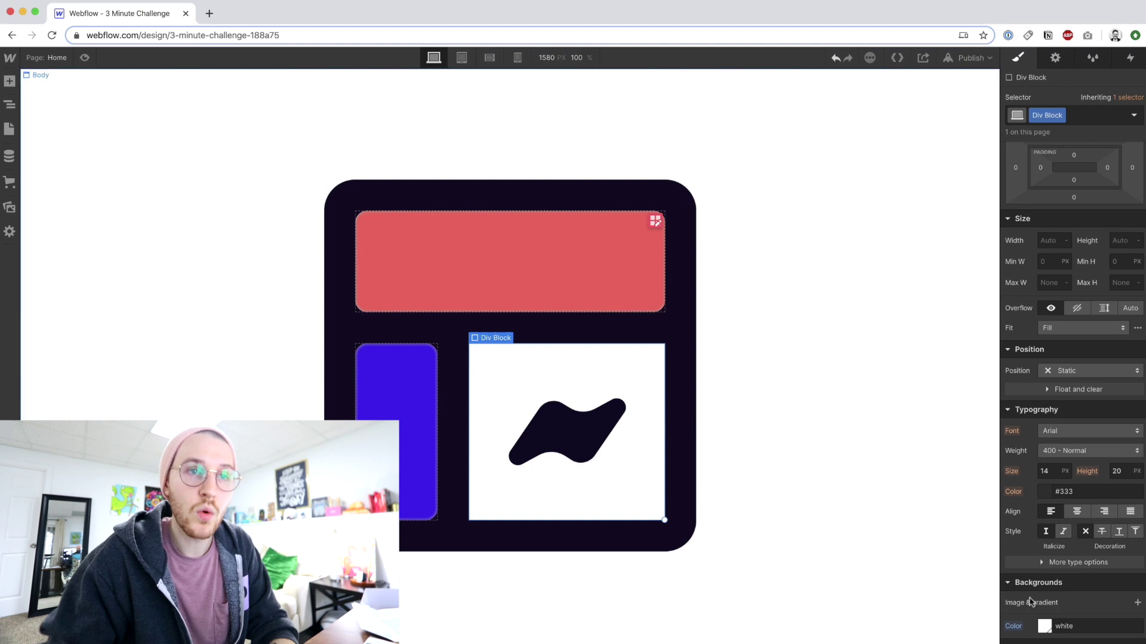
pyautogui.scroll(-3, 1030, 601)
pyautogui.click(1124, 566)
pyautogui.write('2')
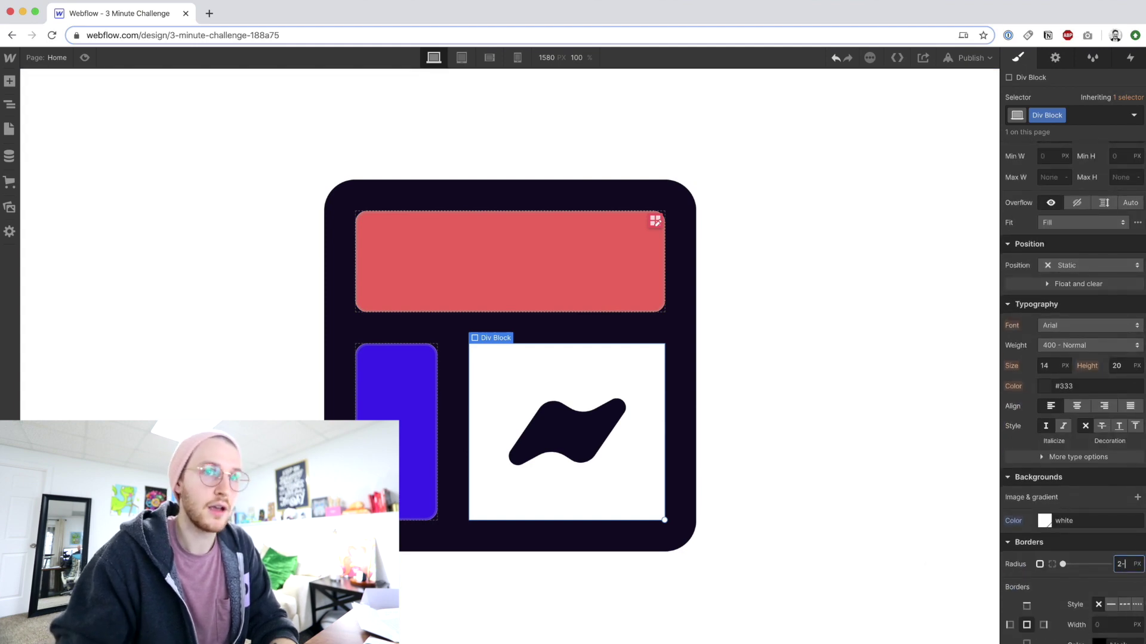
pyautogui.write('0')
pyautogui.click(872, 221)
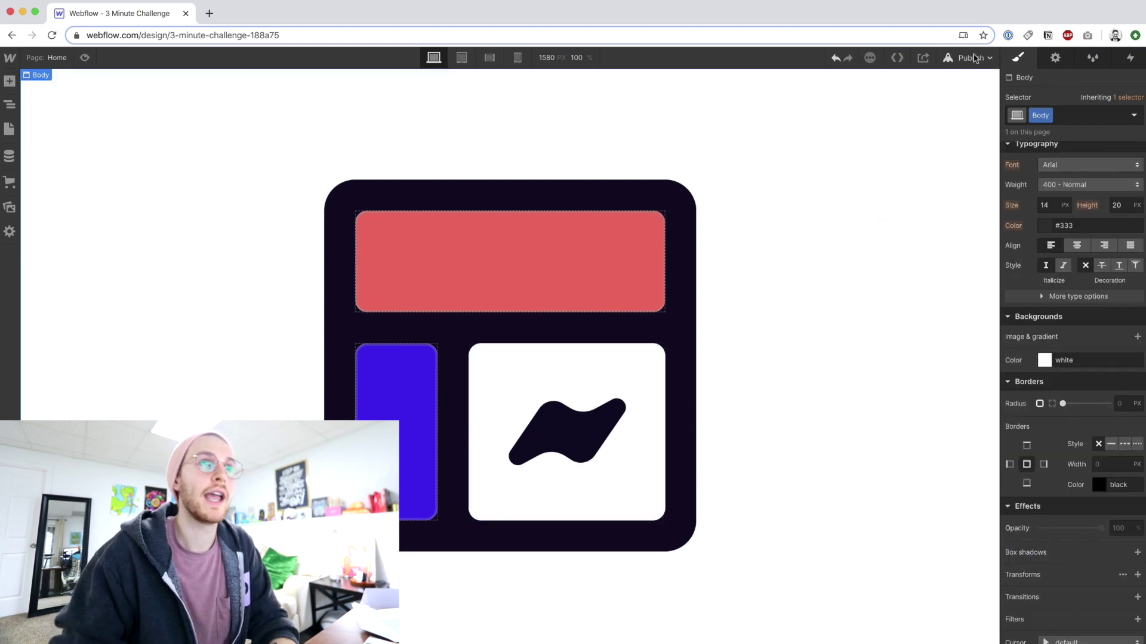
# Publish the site to its webflow.io staging domain and open the live page.
pyautogui.click(970, 57)
pyautogui.click(846, 182)
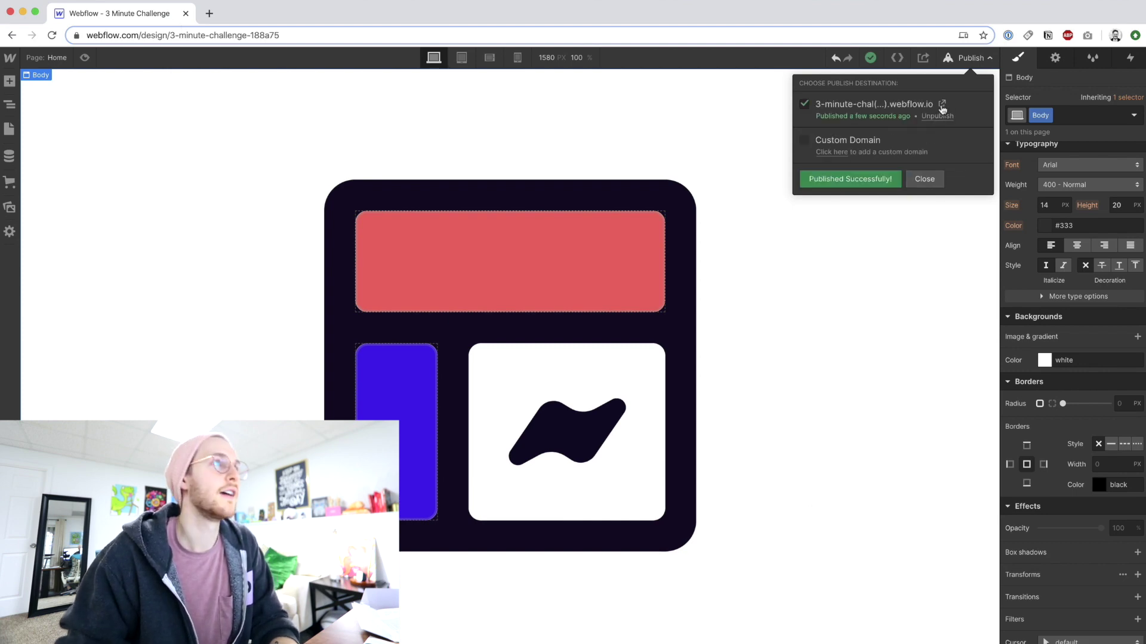
pyautogui.click(943, 106)
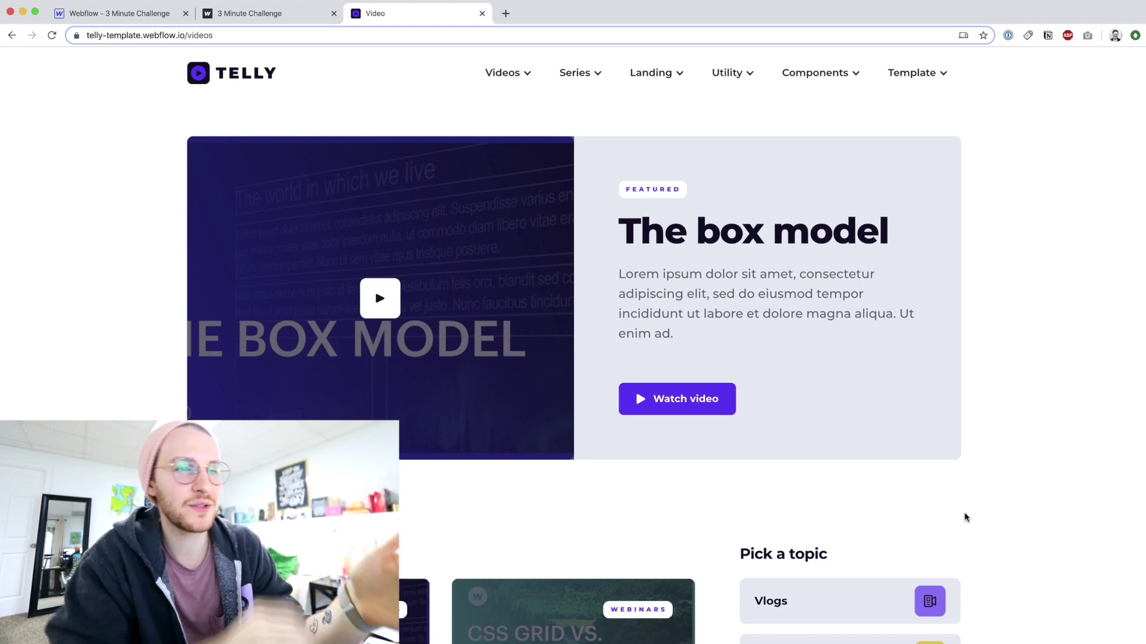
# Look through the Telly template's videos page, its series pages including Grid 2.0 layouts in Webflow, and its first landing page.
pyautogui.scroll(-3, 967, 516)
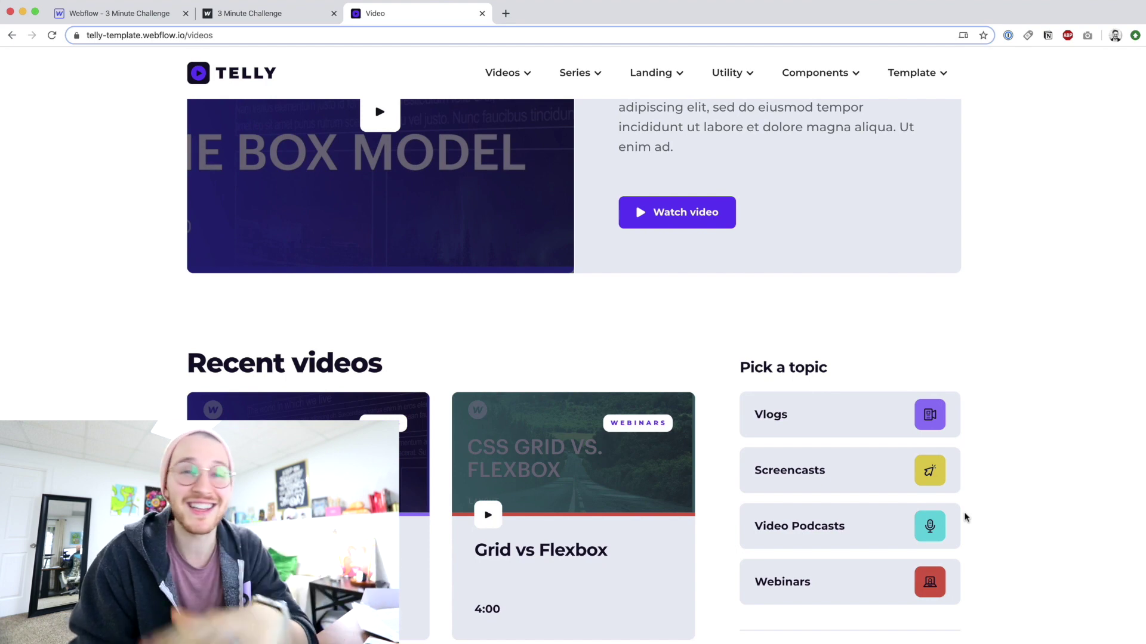
pyautogui.scroll(3, 966, 517)
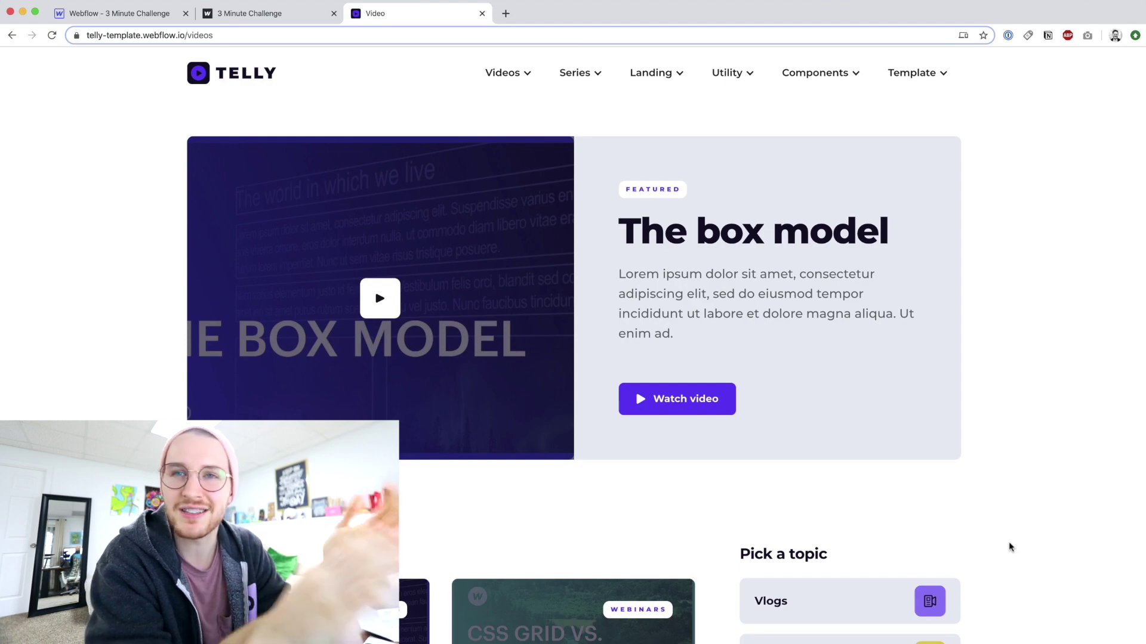
pyautogui.scroll(-5, 1010, 548)
pyautogui.scroll(3, 943, 552)
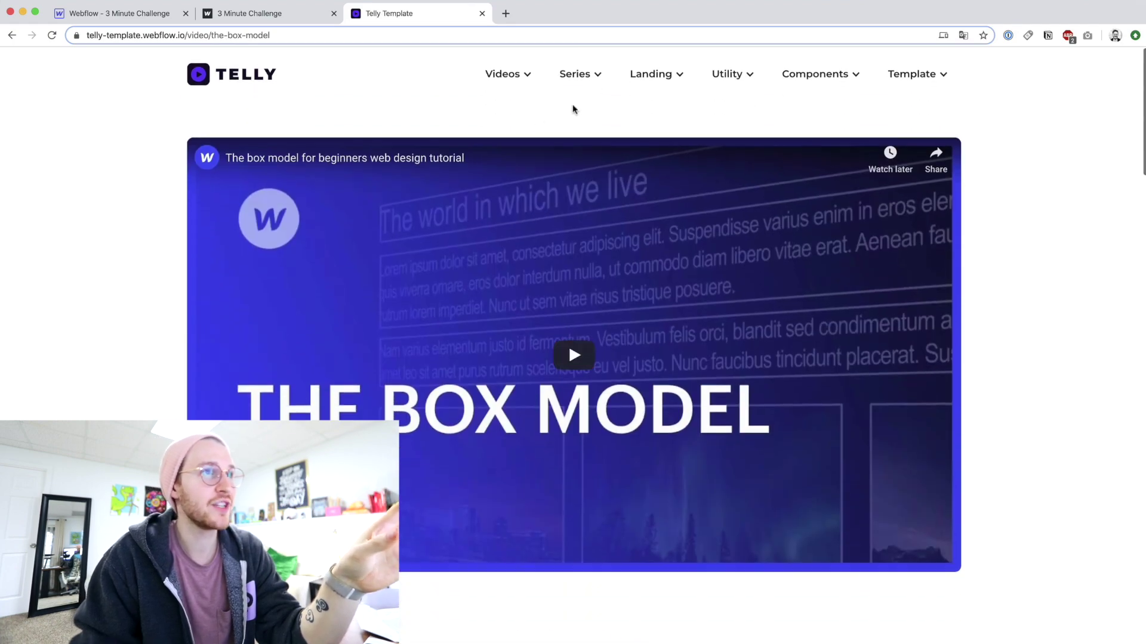
pyautogui.moveTo(581, 74)
pyautogui.click(587, 115)
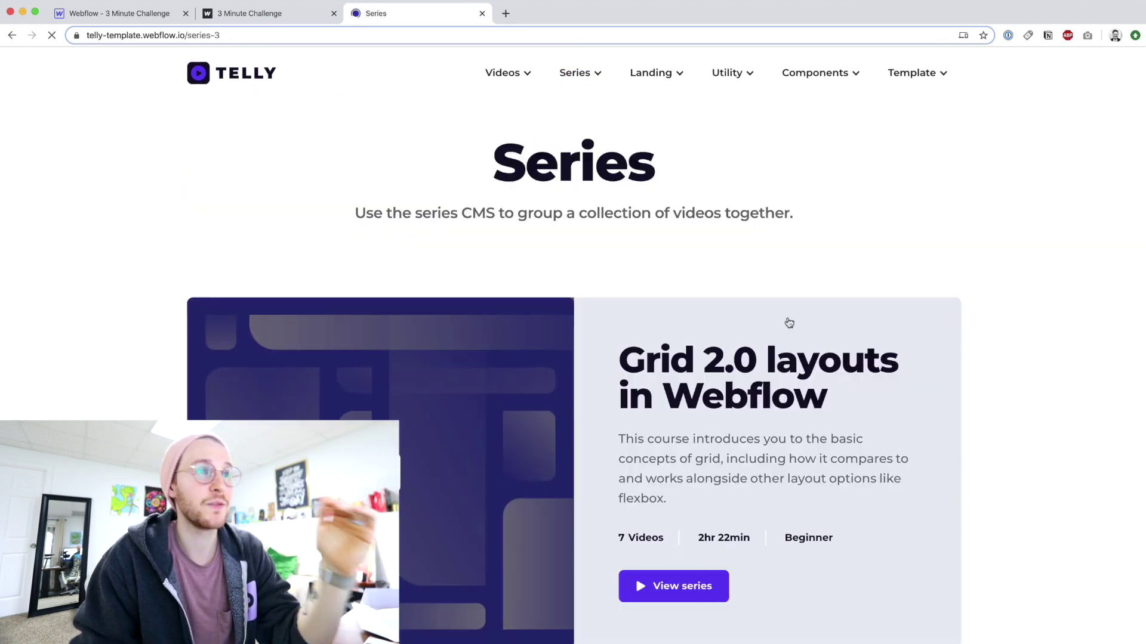
pyautogui.scroll(-4, 785, 323)
pyautogui.click(687, 351)
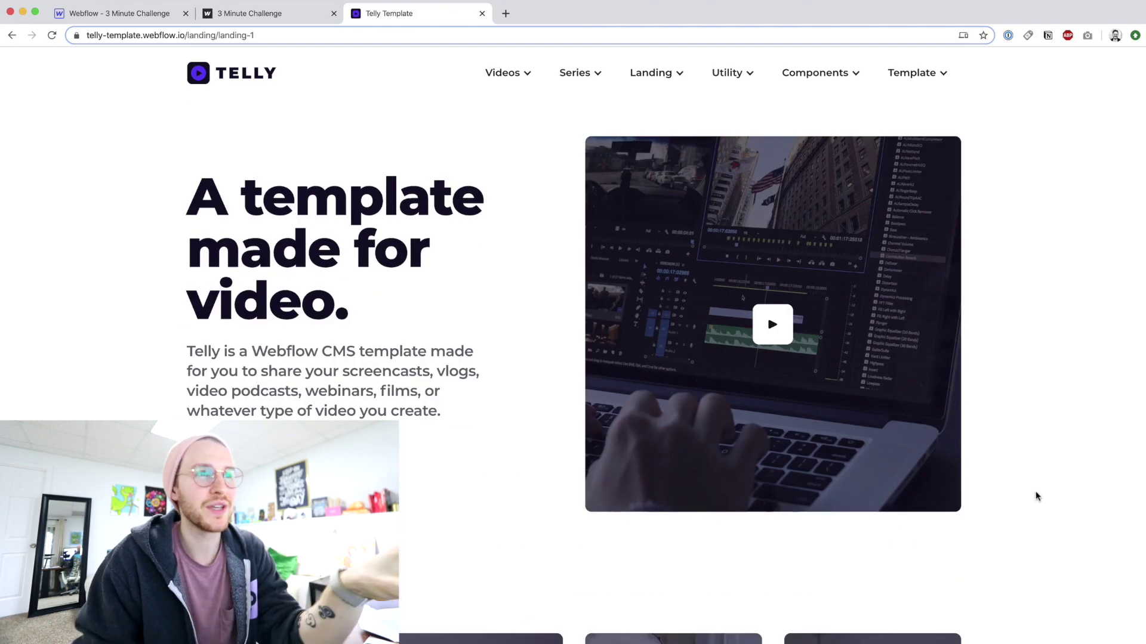
pyautogui.scroll(-20, 1037, 497)
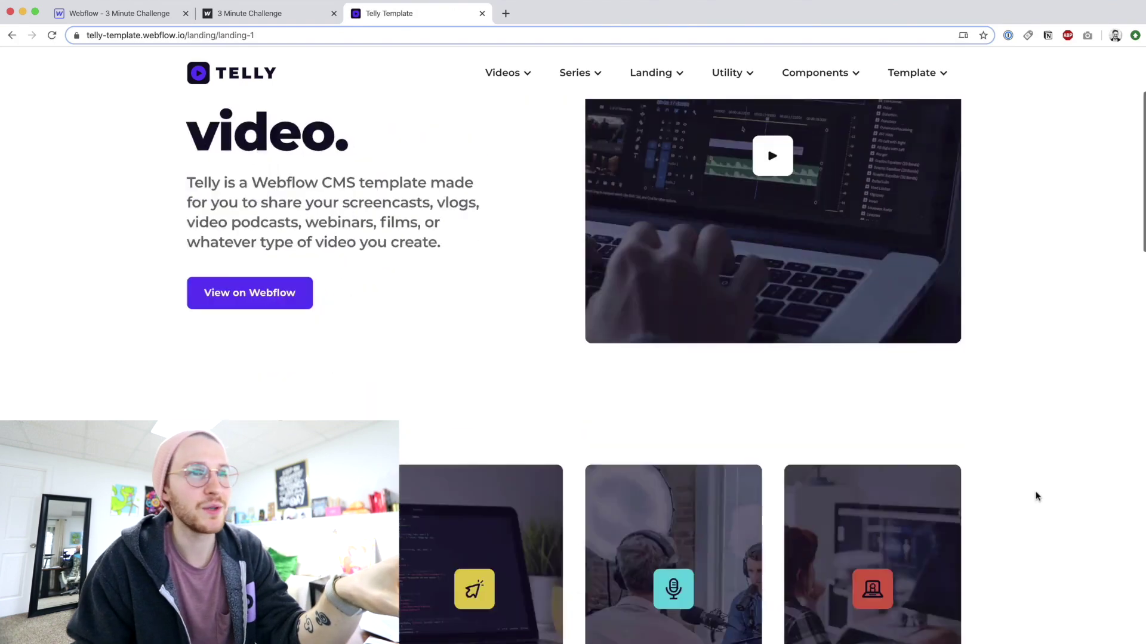
pyautogui.scroll(-3, 1037, 496)
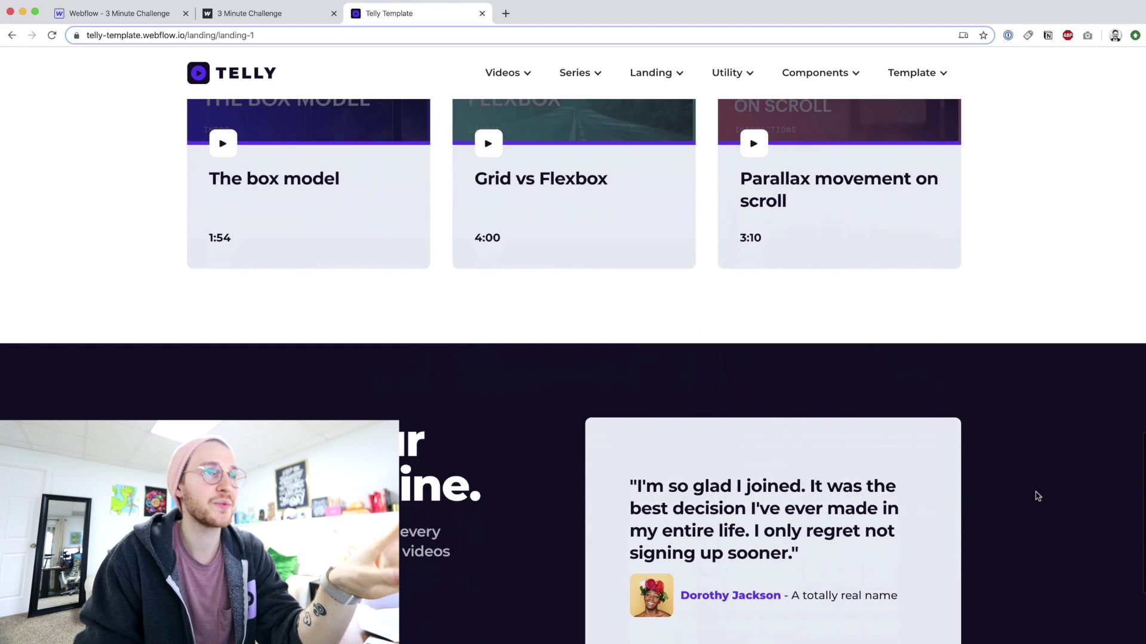
# Examine the Telly template's utility page and footer variants, and return to its home page.
pyautogui.click(747, 76)
pyautogui.click(734, 107)
pyautogui.scroll(-3, 884, 391)
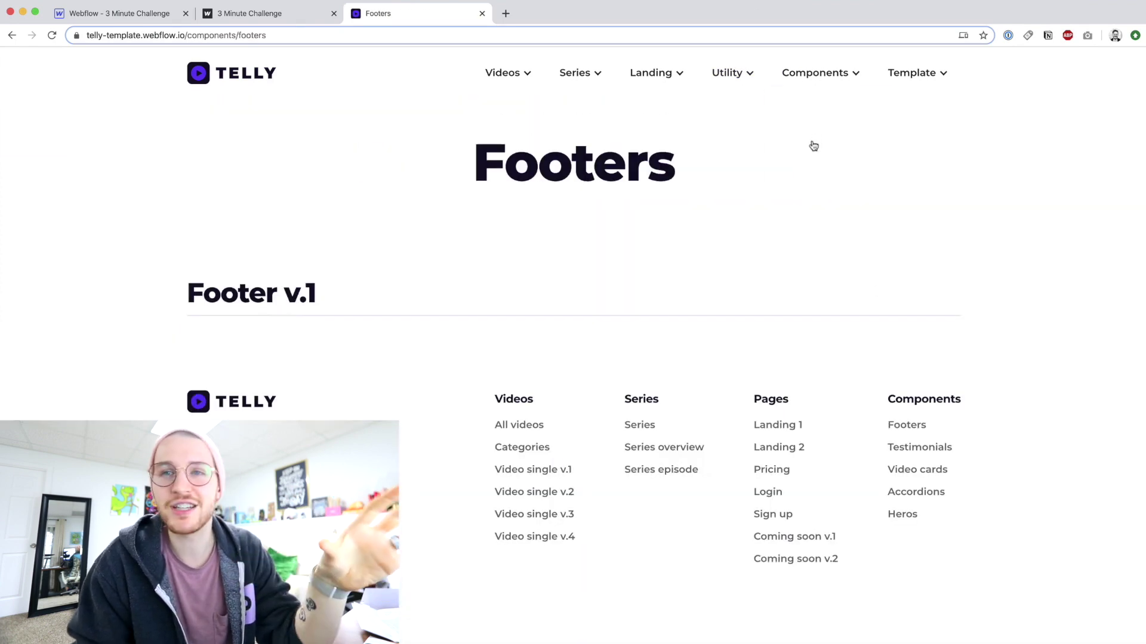
pyautogui.scroll(-10, 907, 364)
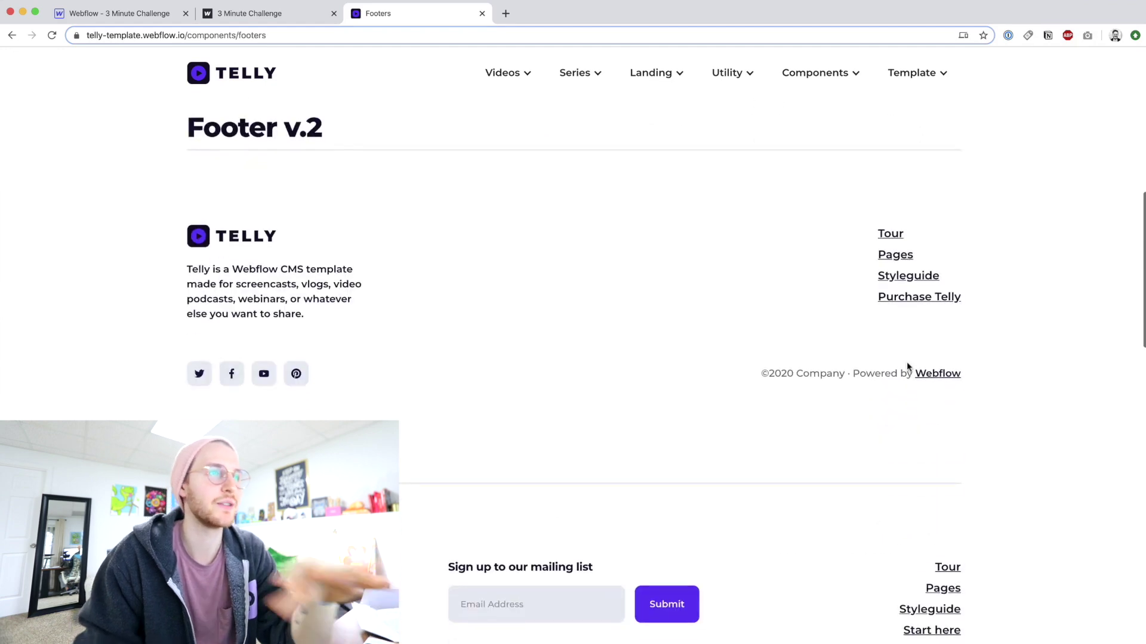
pyautogui.scroll(-10, 907, 365)
pyautogui.scroll(-2, 907, 365)
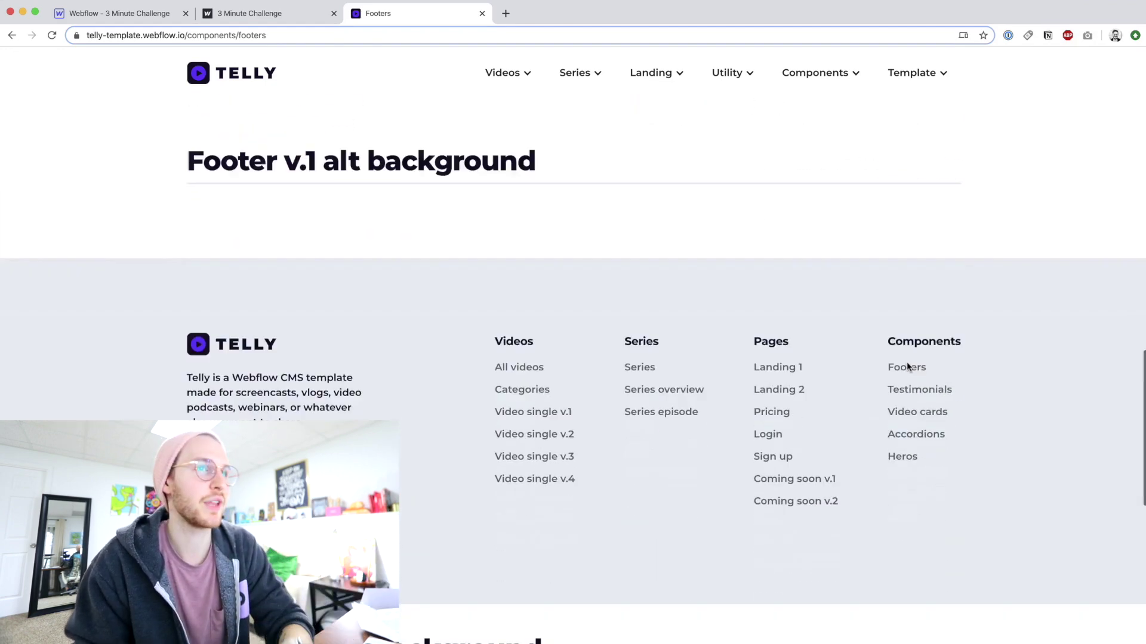
pyautogui.click(907, 366)
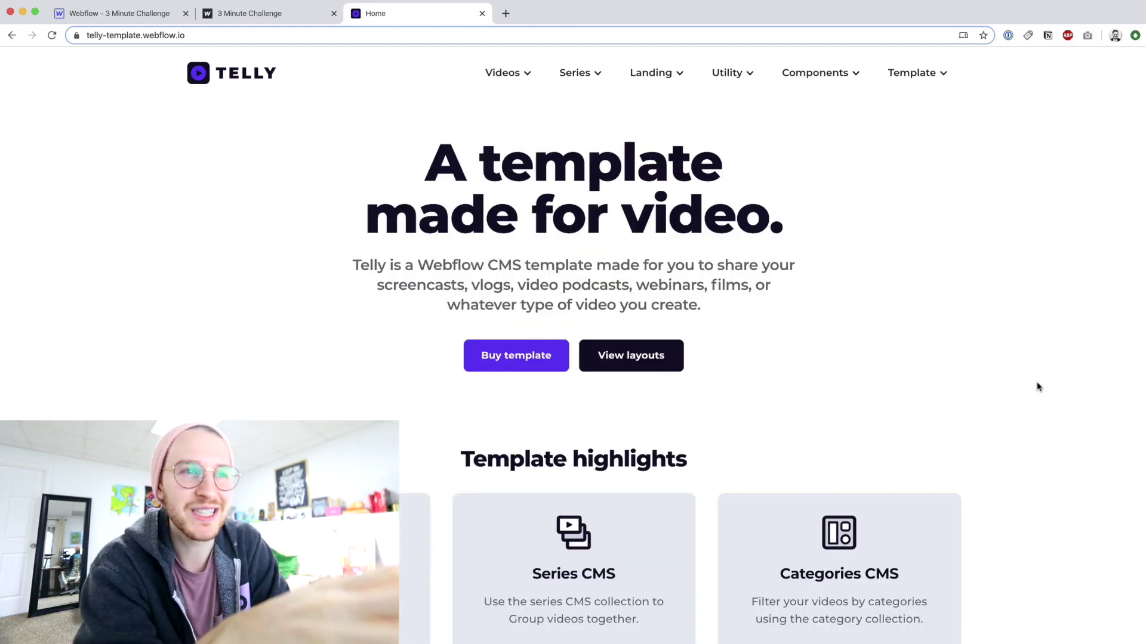